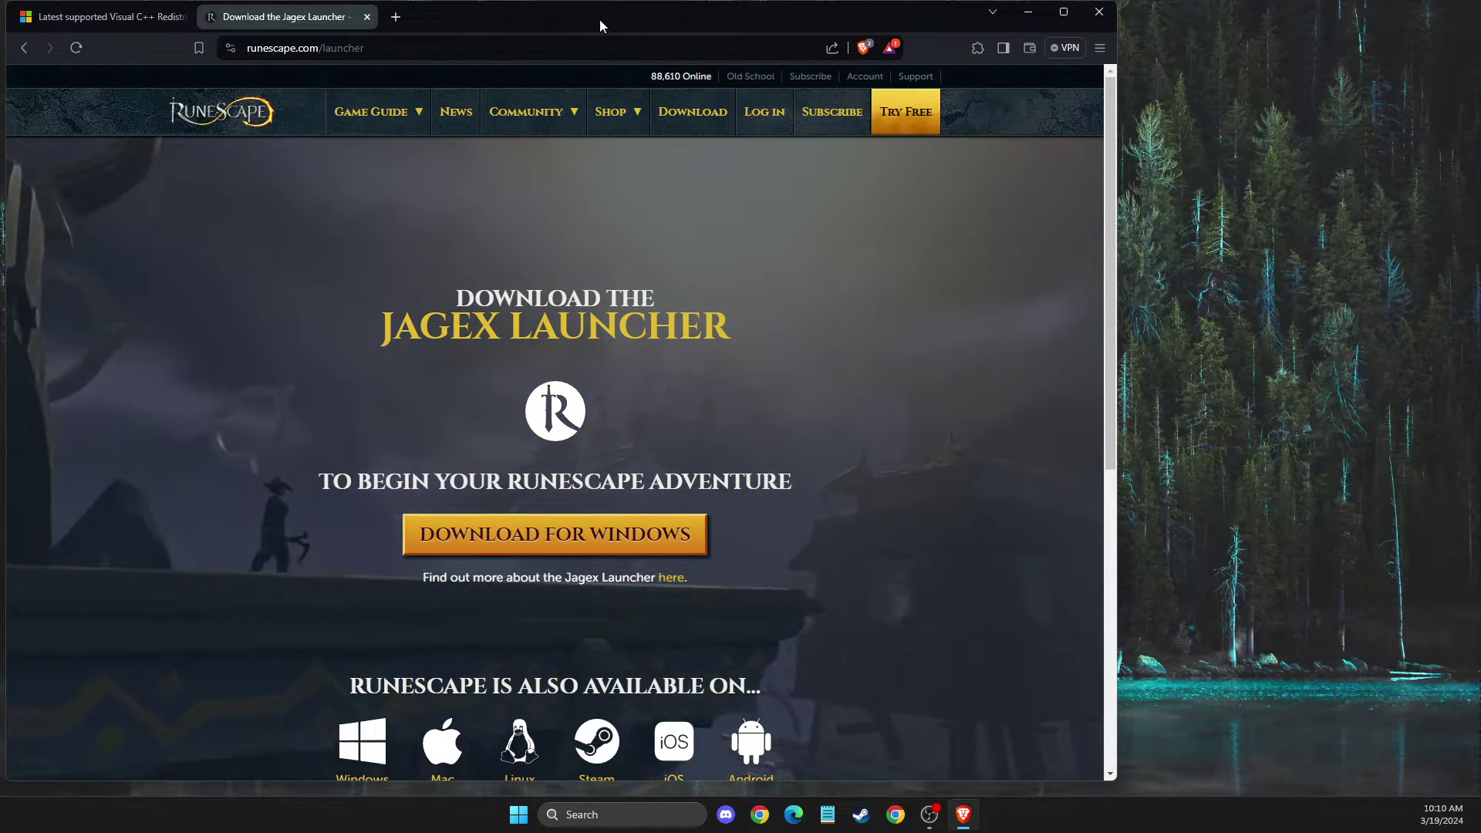
# Maximize the Brave window showing the RuneScape launcher download page.
pyautogui.press('super+Up')
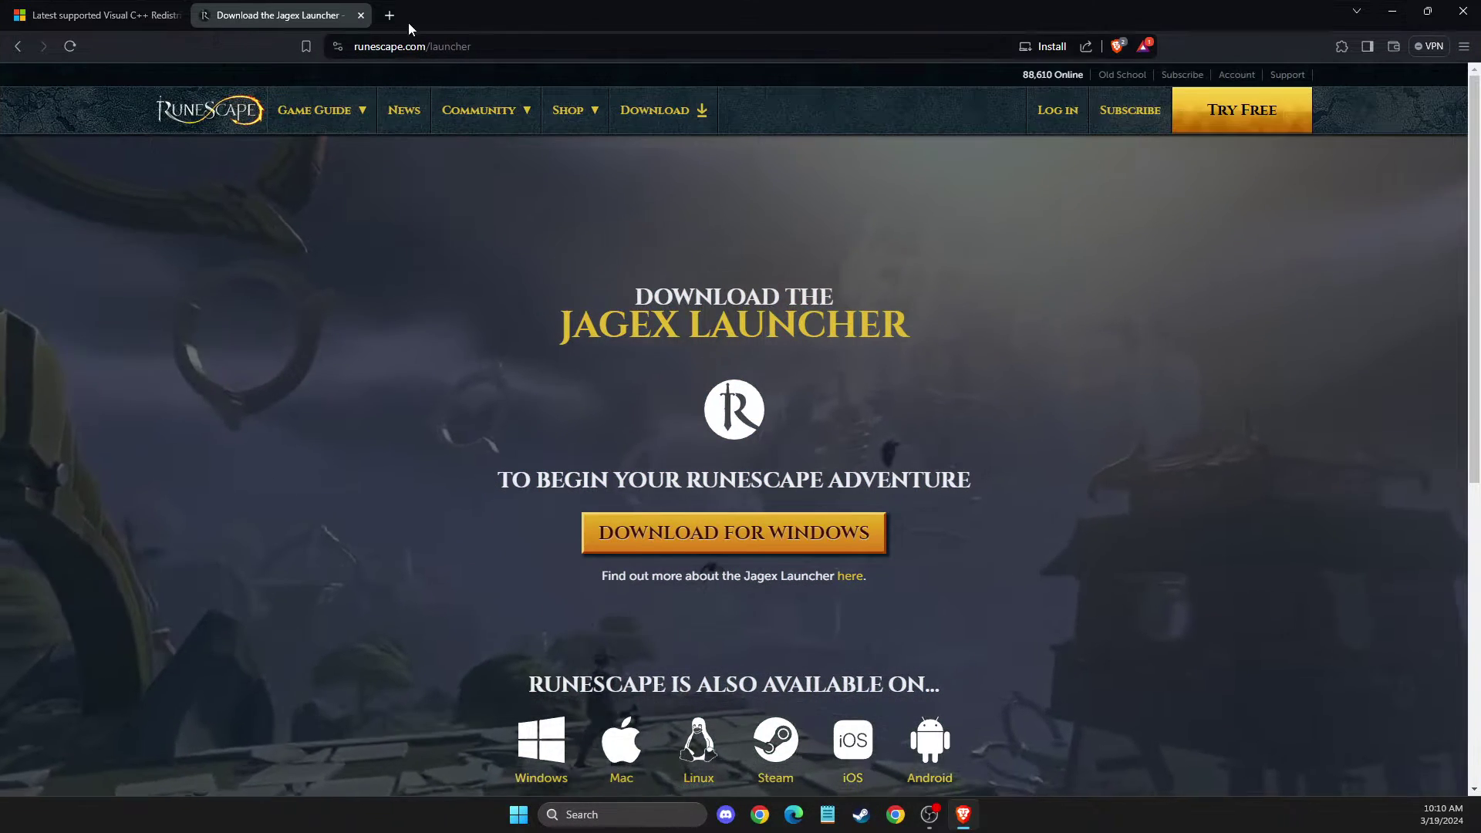
# Search Google for 'DS4 WINDOWS' from Brave's address bar.
pyautogui.click(427, 48)
pyautogui.write('DS')
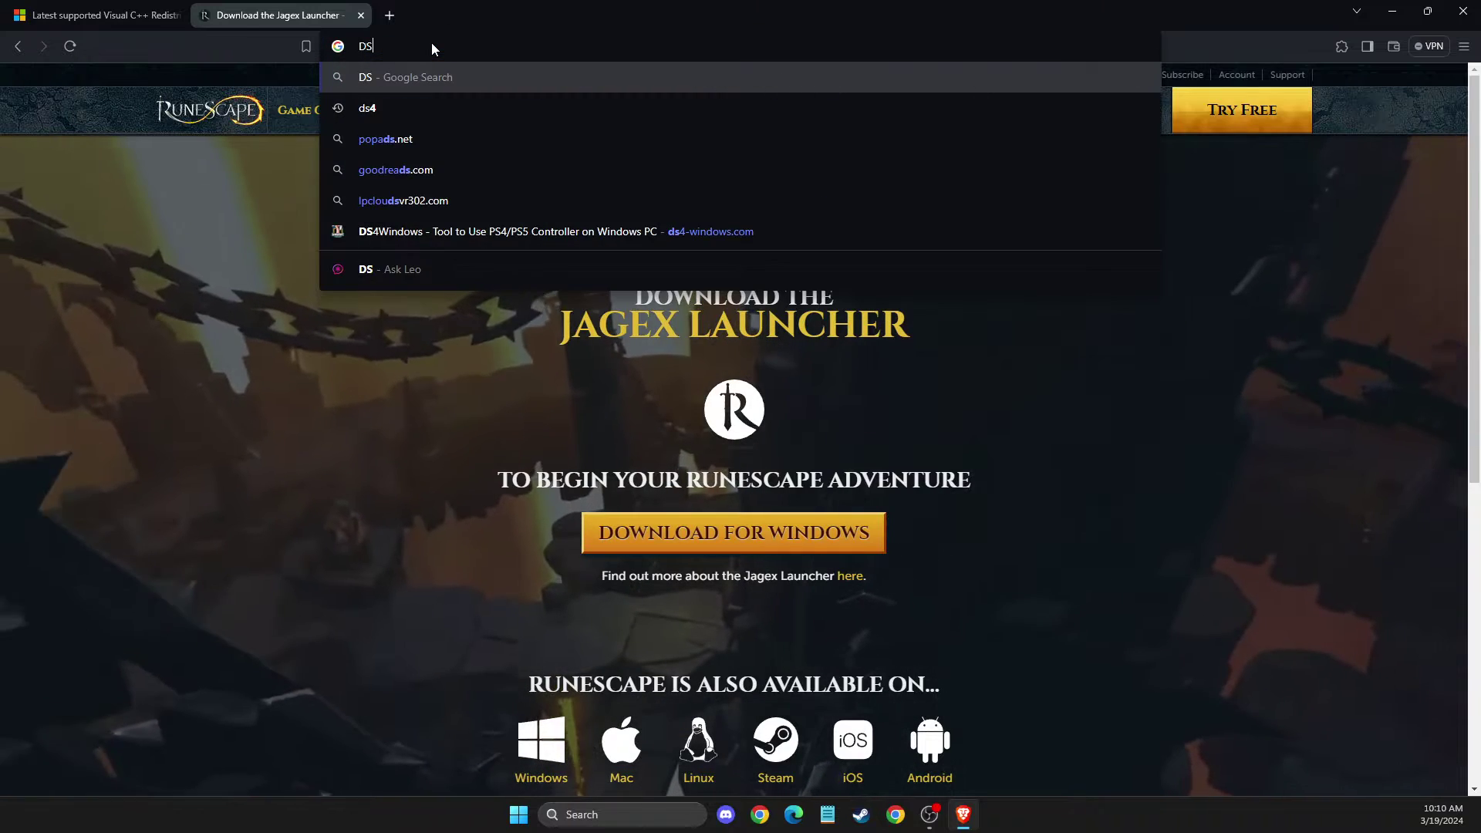
pyautogui.write('4 WINDOWS')
pyautogui.press('Return')
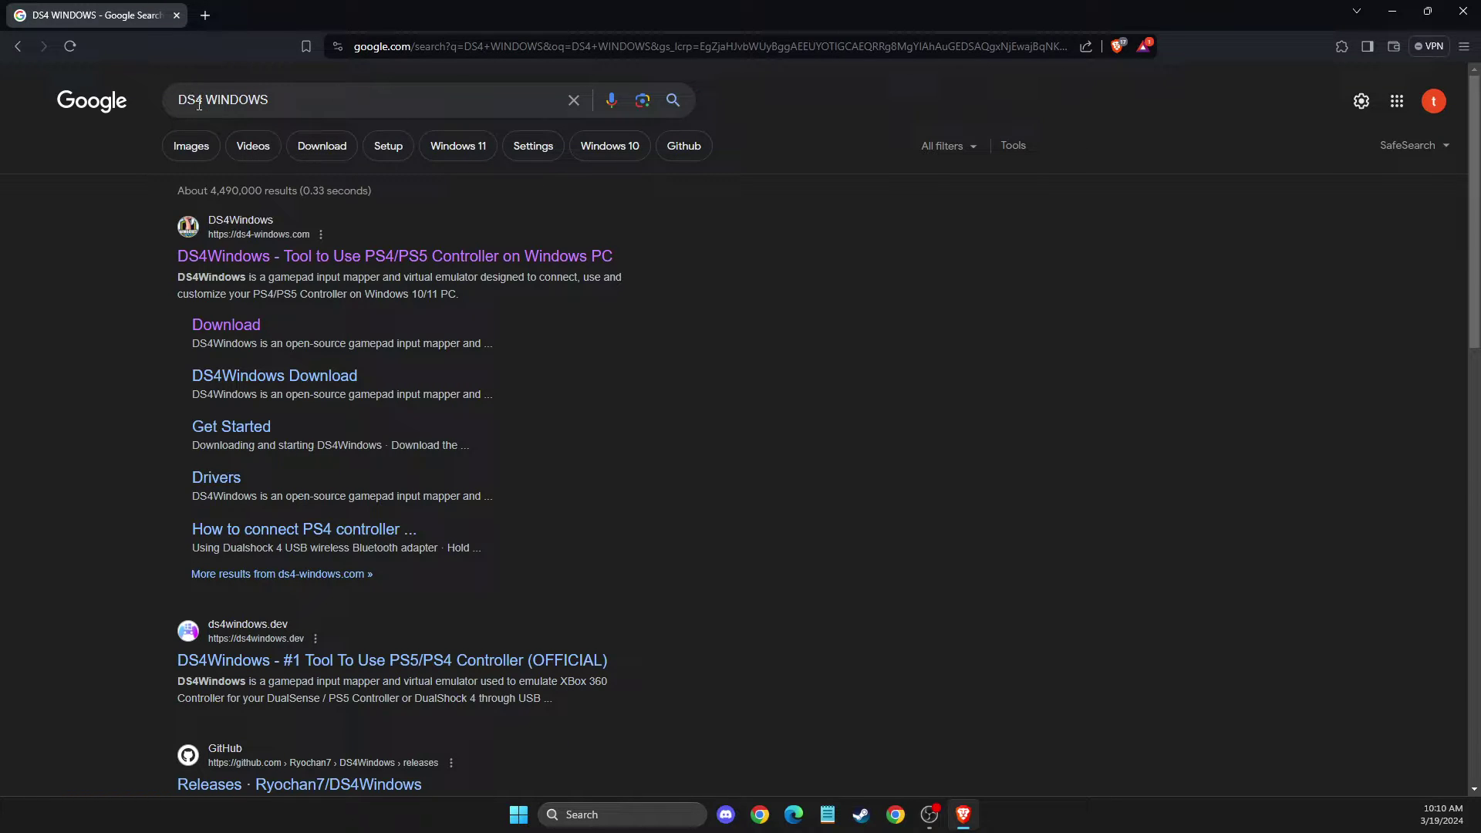
pyautogui.scroll(-1, 367, 133)
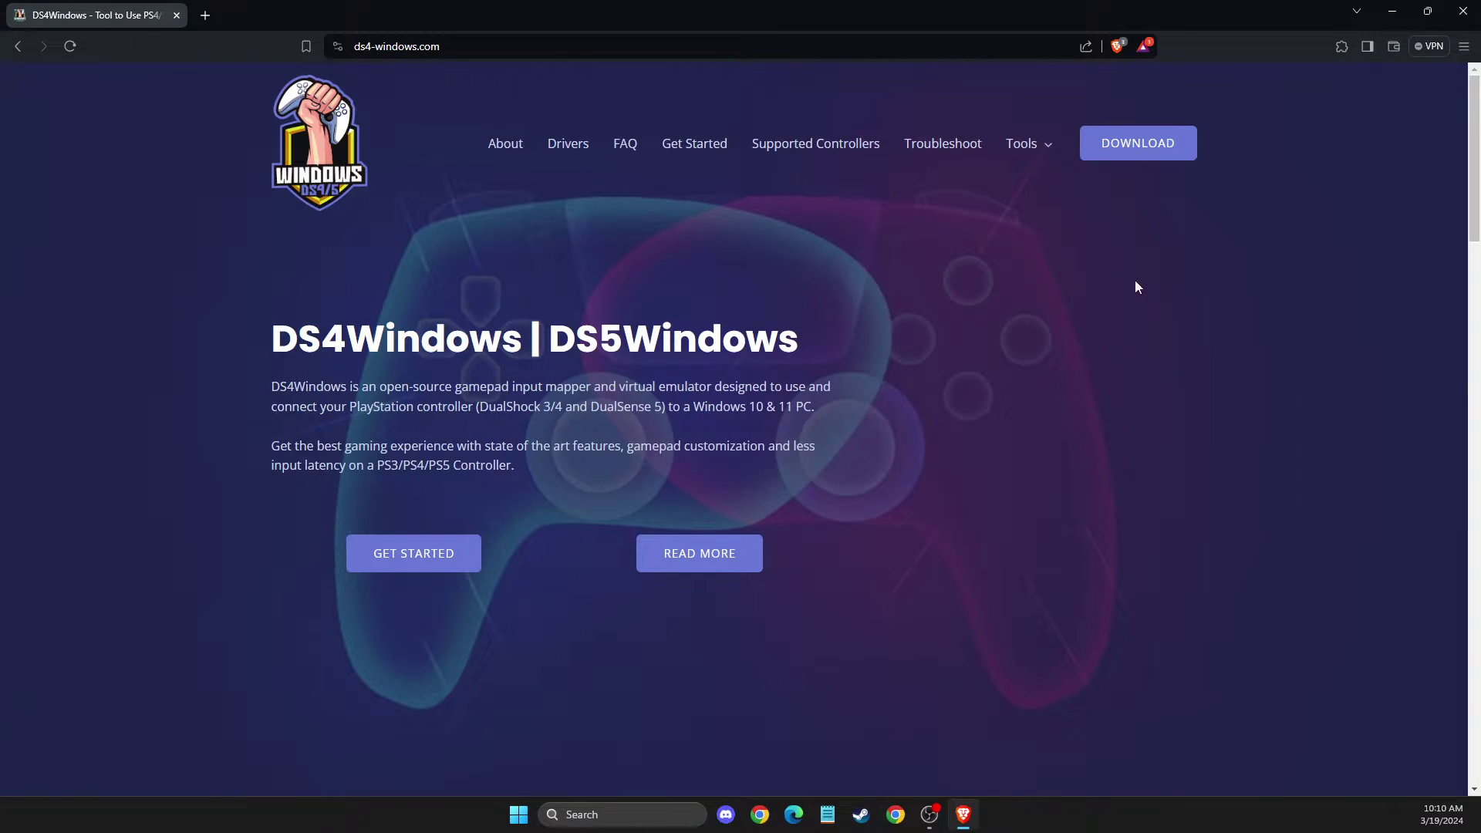
# Save DS4Windows_3.3.3_x64.zip to the Desktop, then minimize Brave.
pyautogui.click(1113, 157)
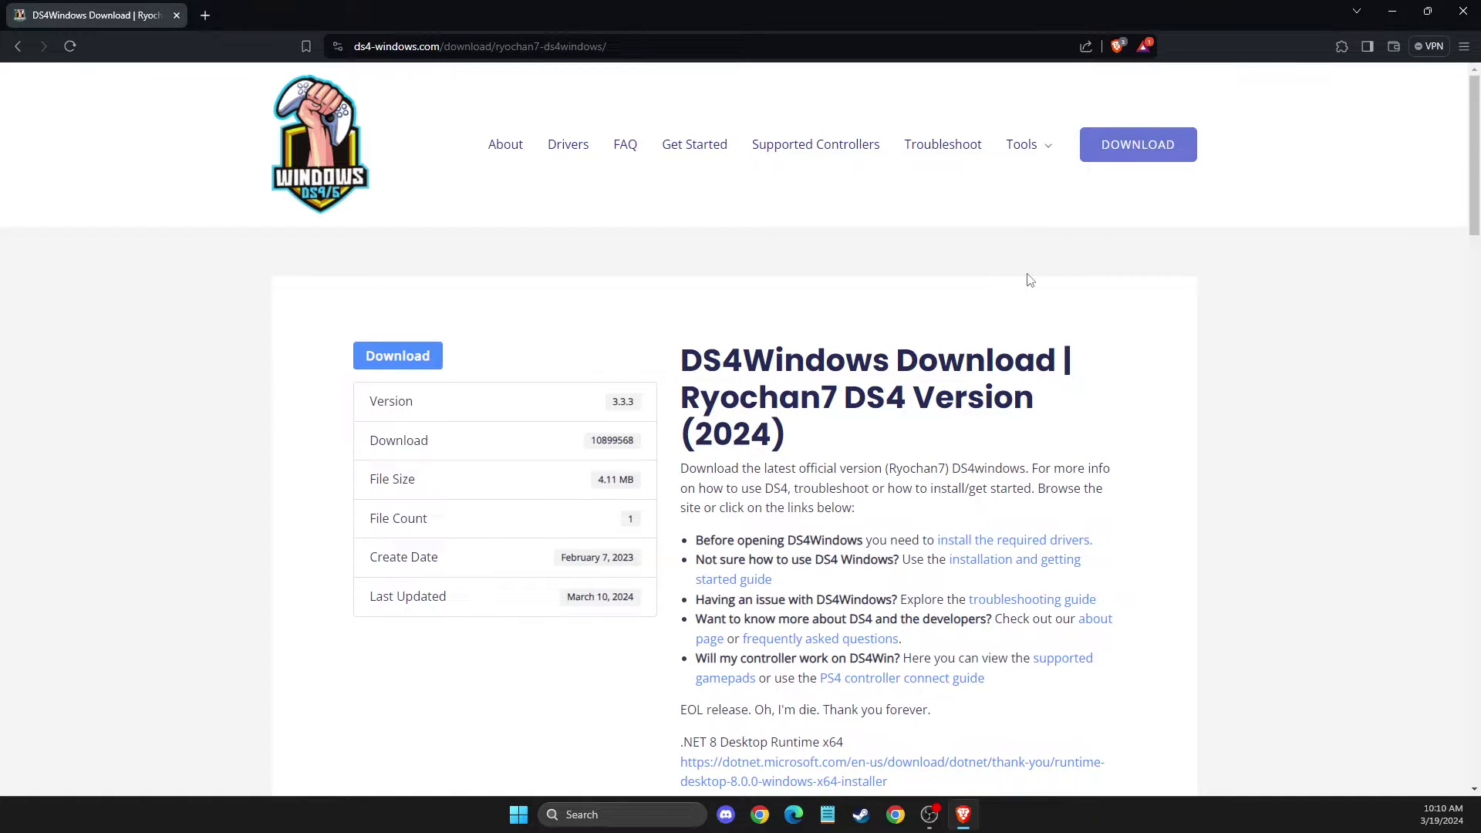
pyautogui.scroll(-4, 1075, 238)
pyautogui.scroll(-4, 1074, 238)
pyautogui.scroll(-3, 1074, 241)
pyautogui.scroll(-4, 1075, 248)
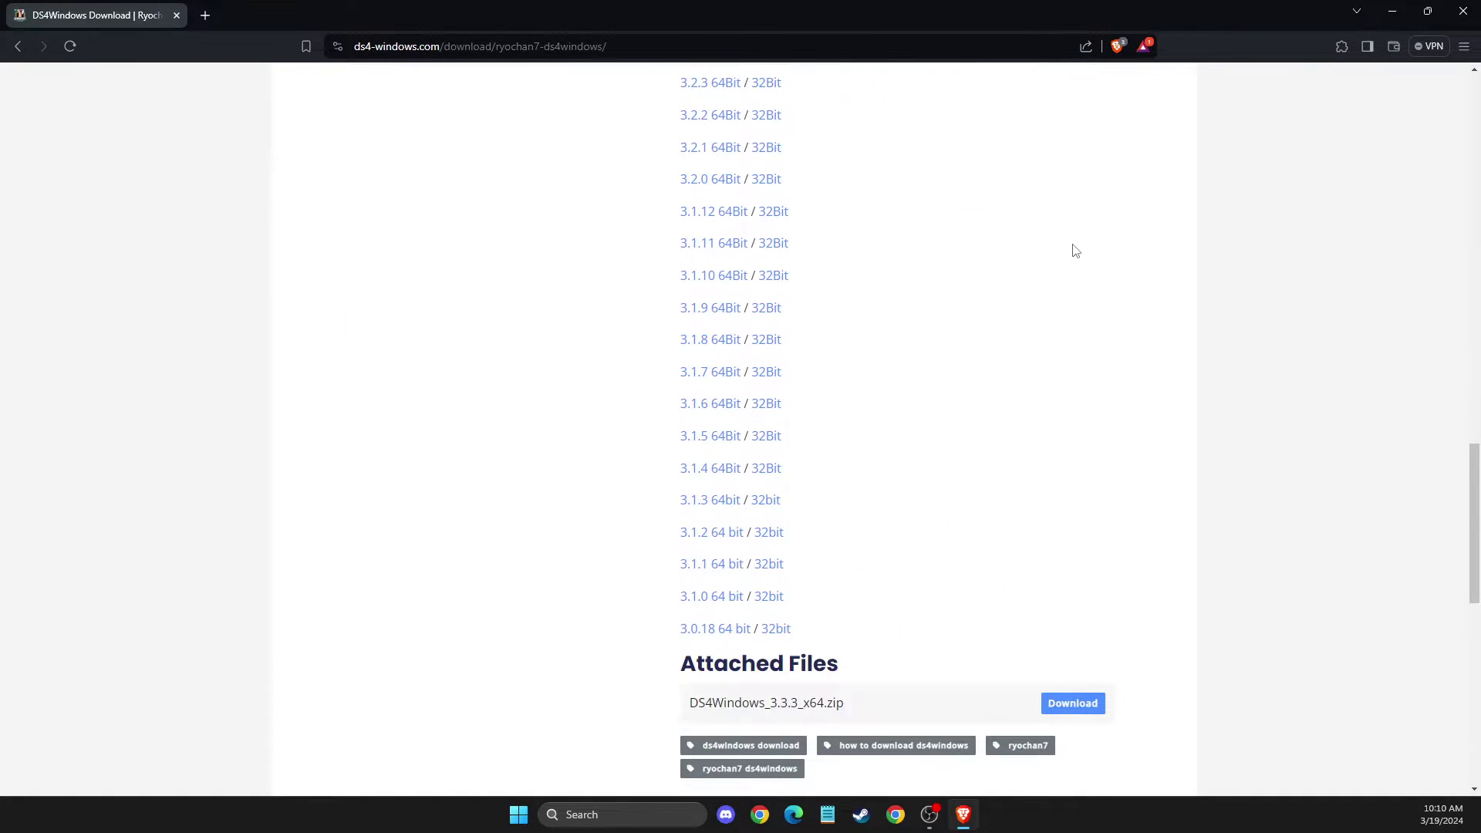
pyautogui.scroll(-2, 1074, 252)
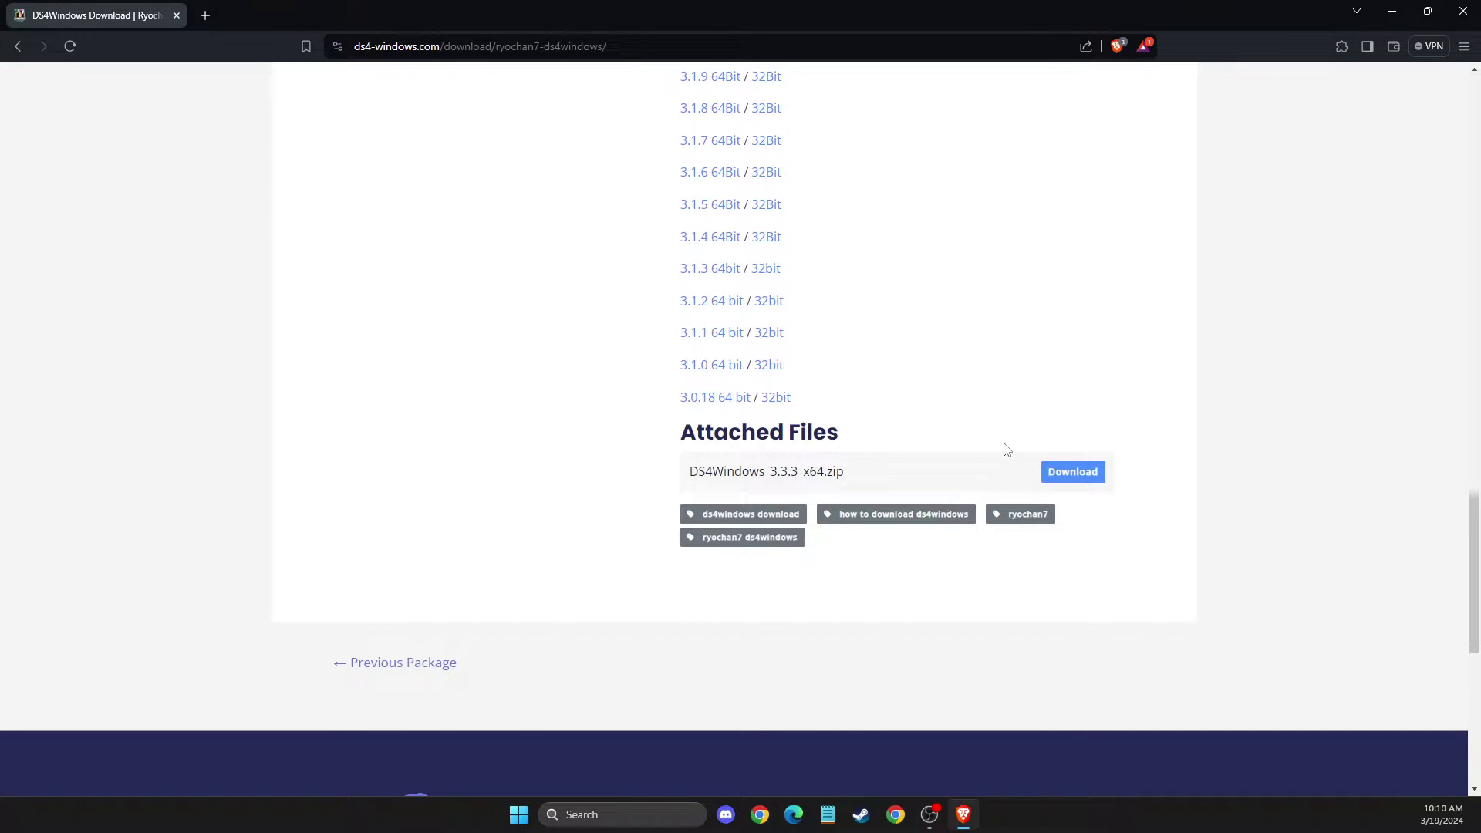
pyautogui.click(1067, 484)
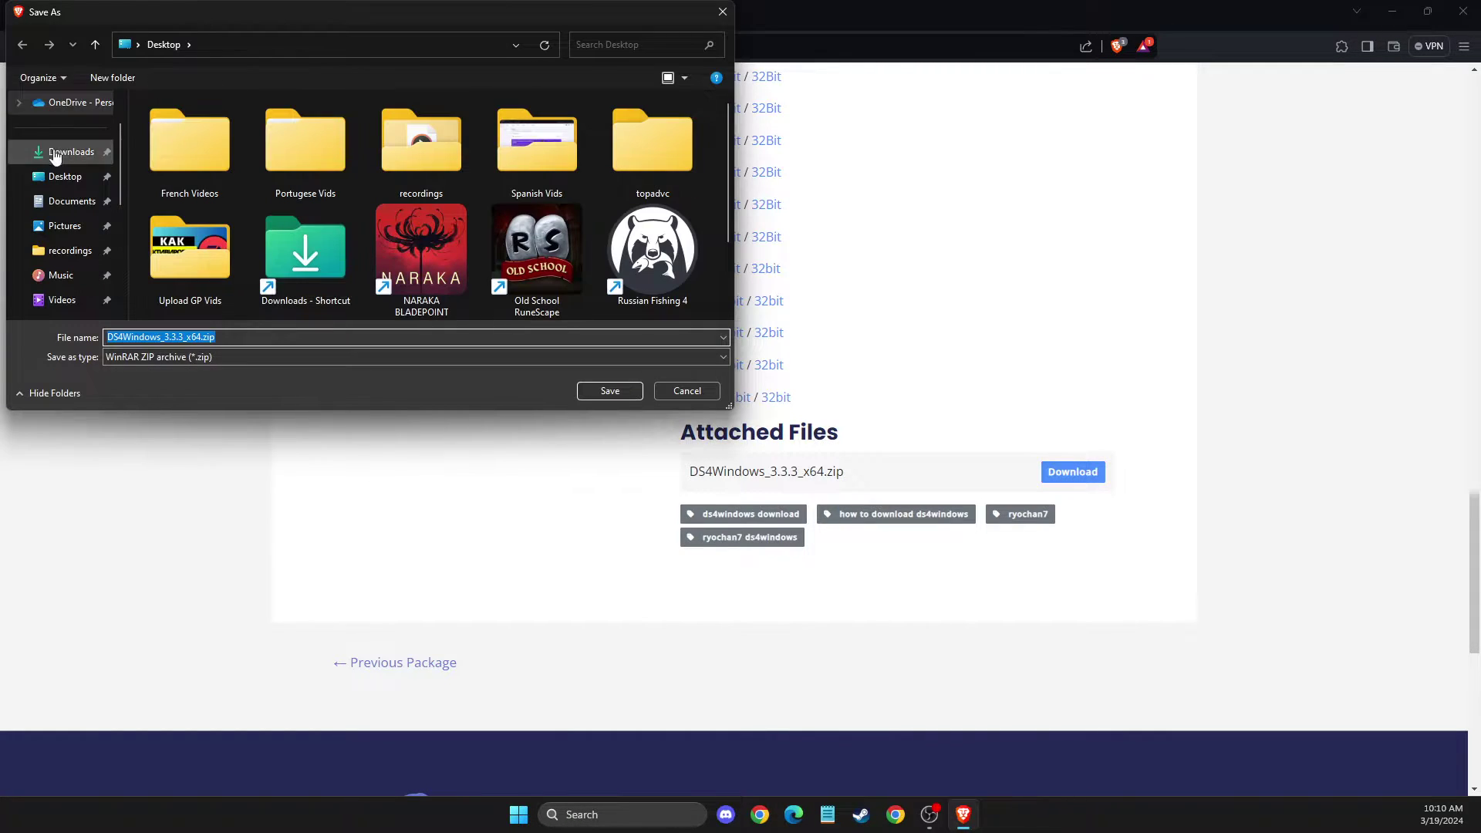
pyautogui.click(603, 391)
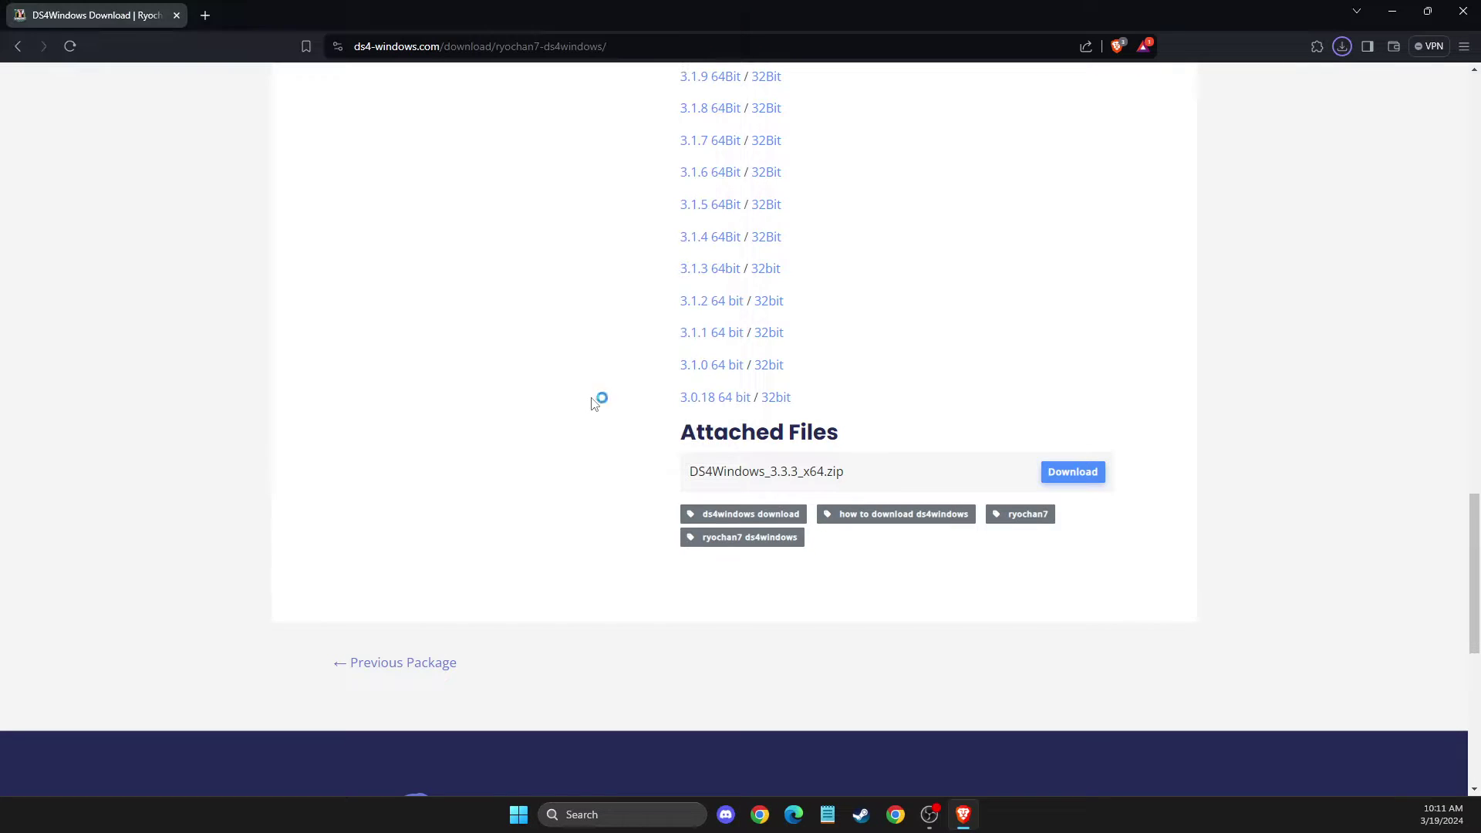
pyautogui.click(1391, 11)
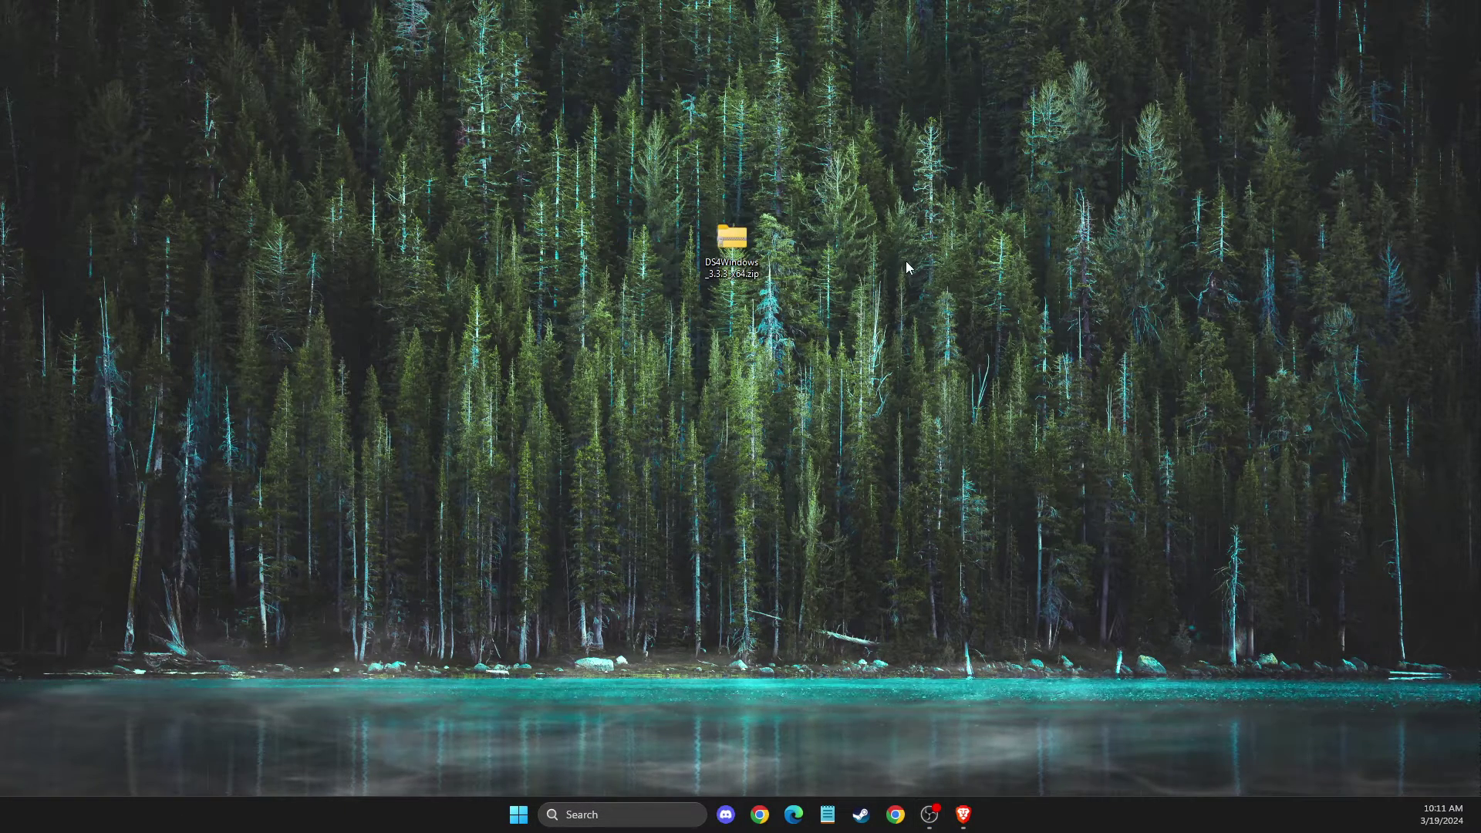
# Extract All from the downloaded zip into the suggested DS4Windows_3.3.3_x64 folder.
pyautogui.rightClick(732, 246)
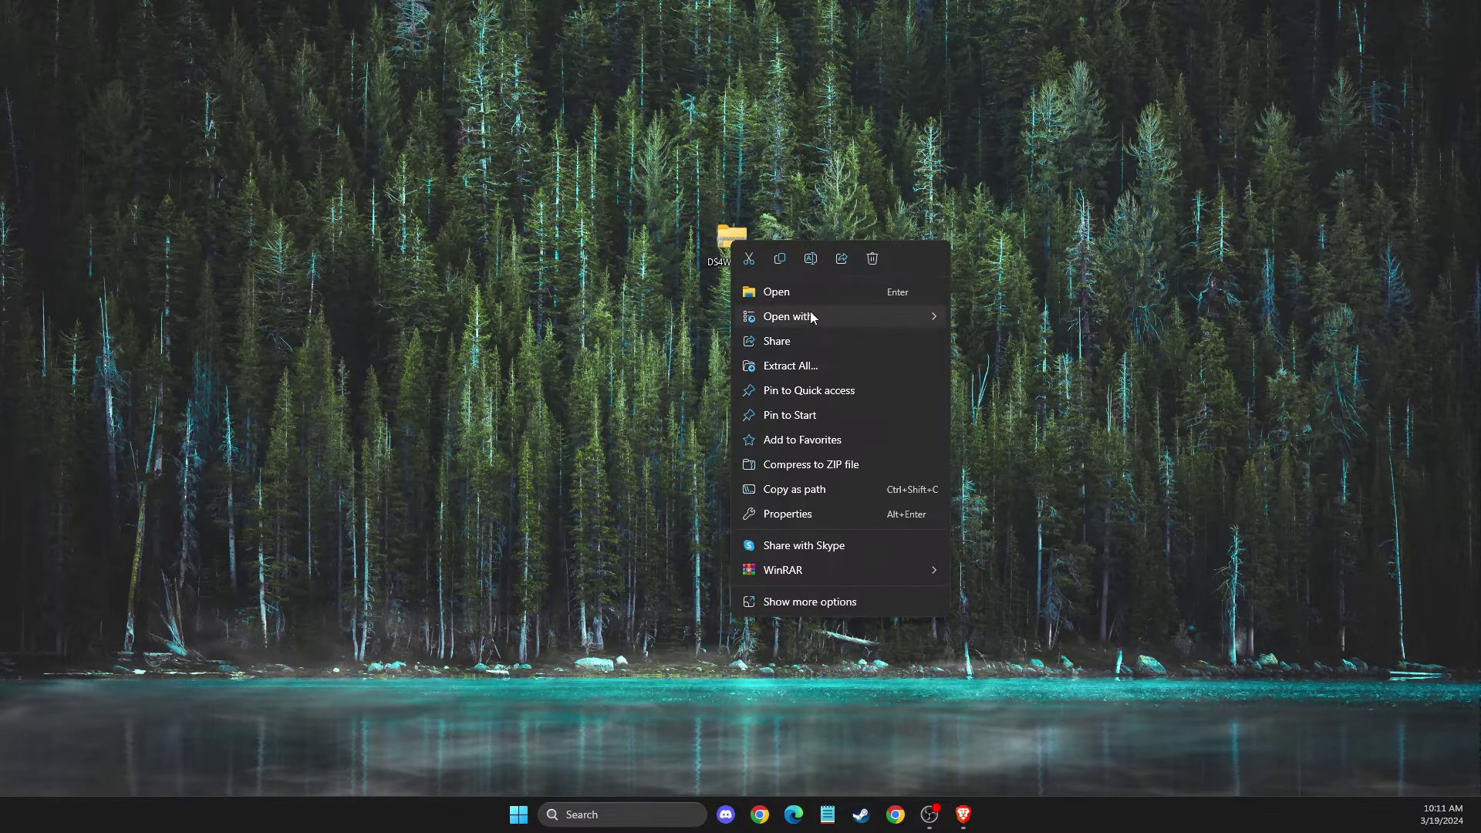
pyautogui.click(807, 367)
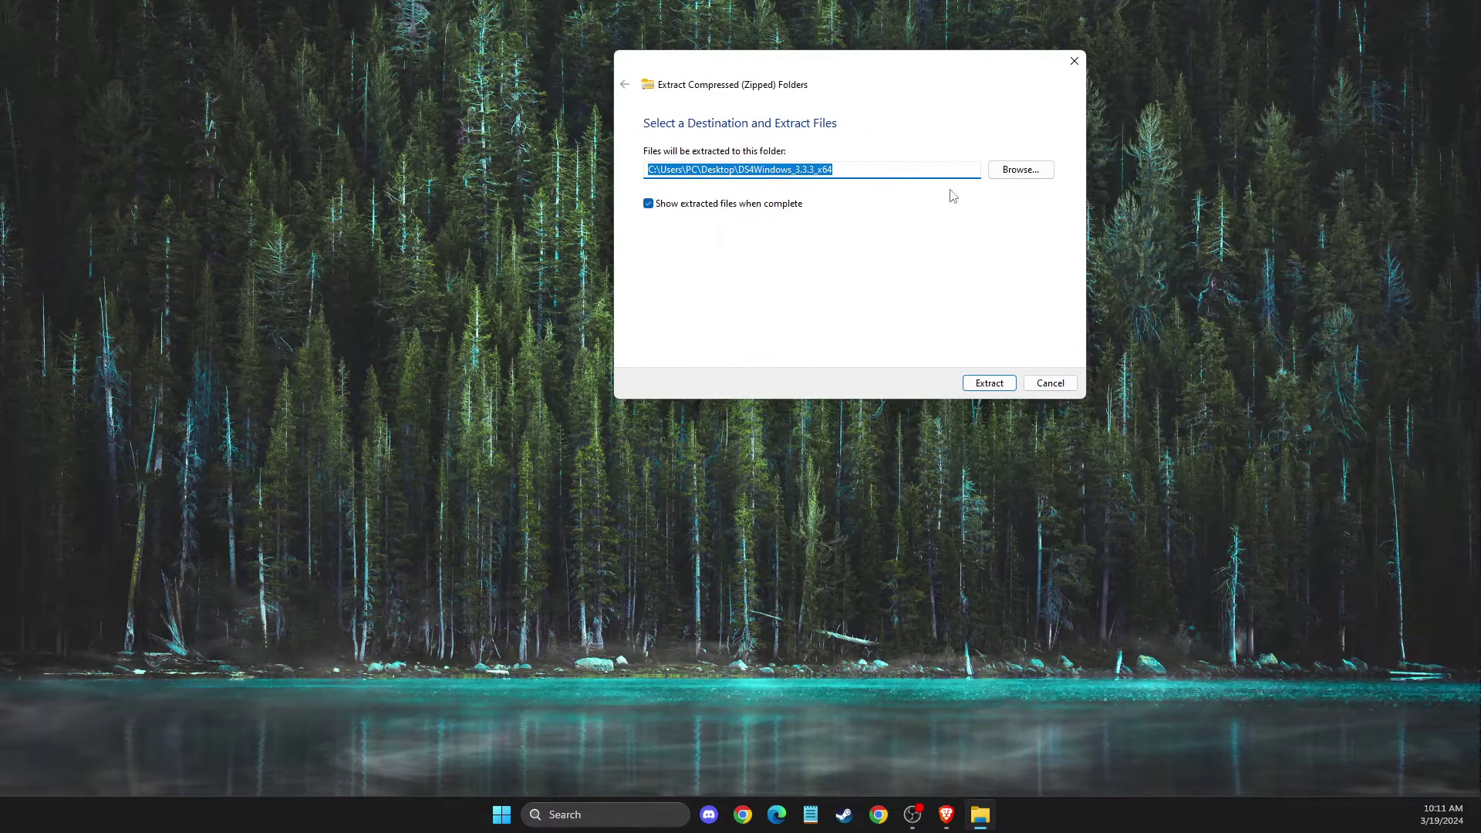
pyautogui.click(979, 382)
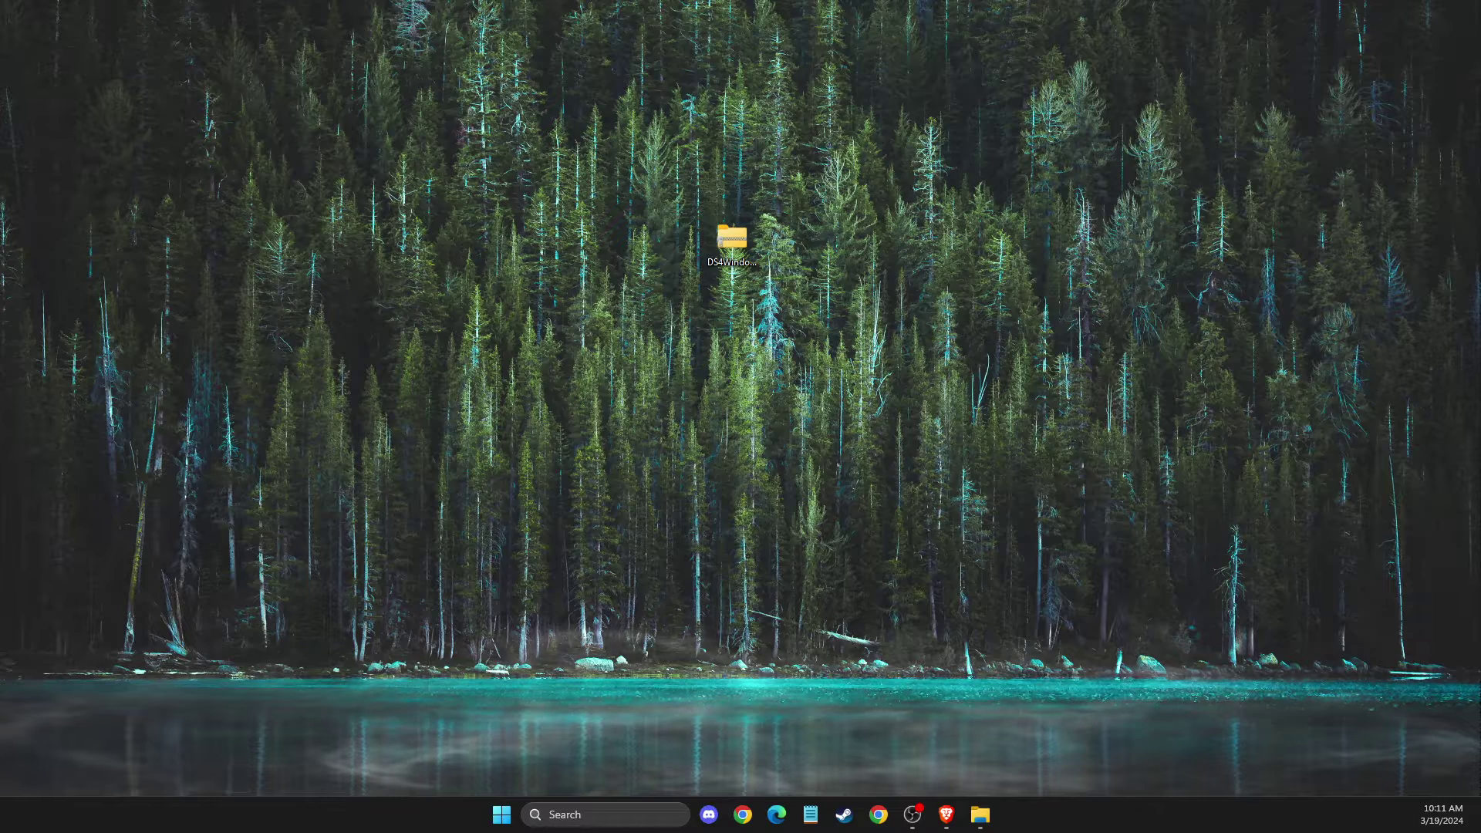
# Maximize the extracted folder window, enter the DS4Windows subfolder and run DS4Windows.exe.
pyautogui.doubleClick(717, 126)
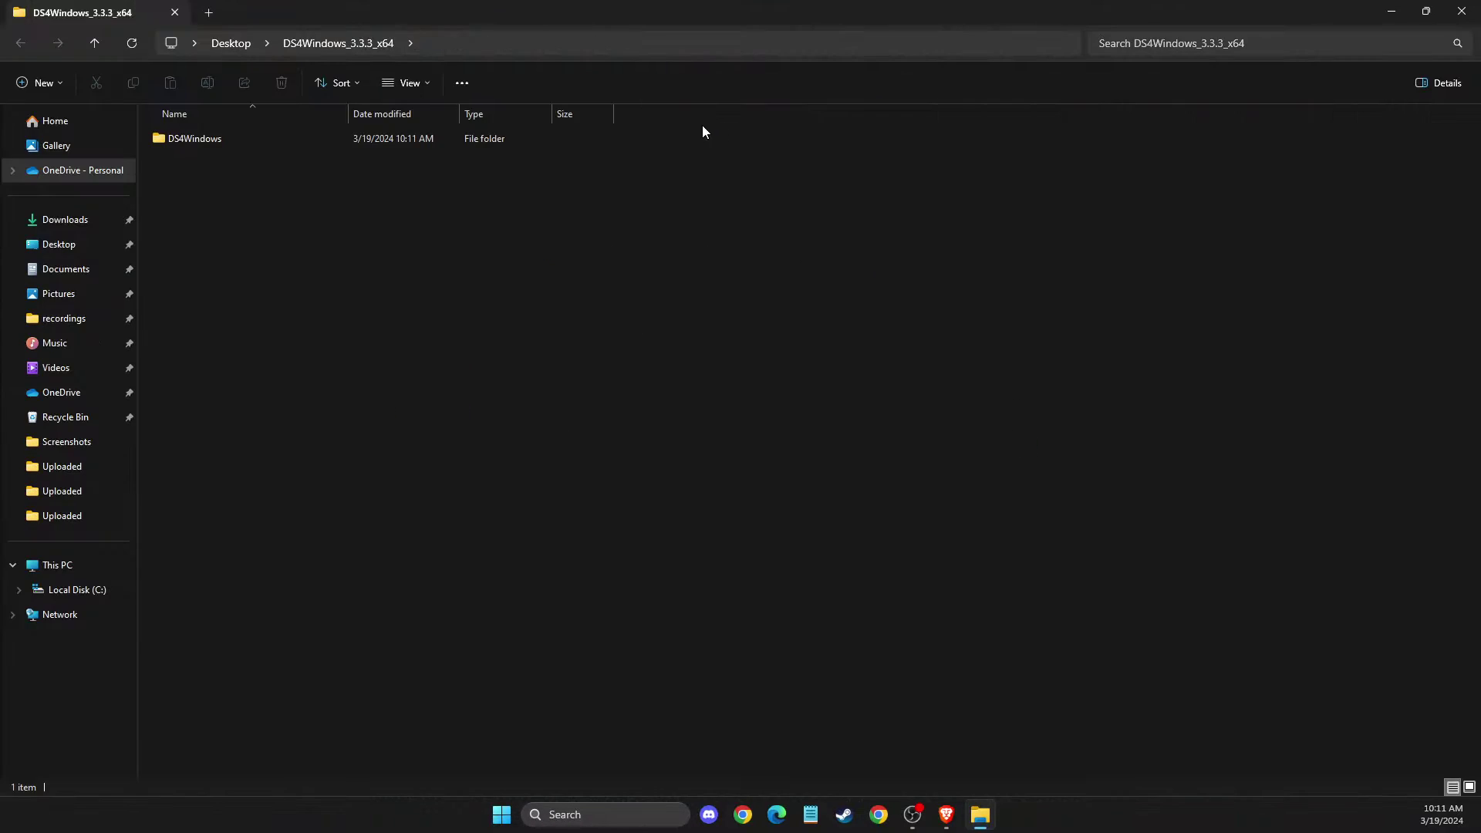
pyautogui.doubleClick(203, 146)
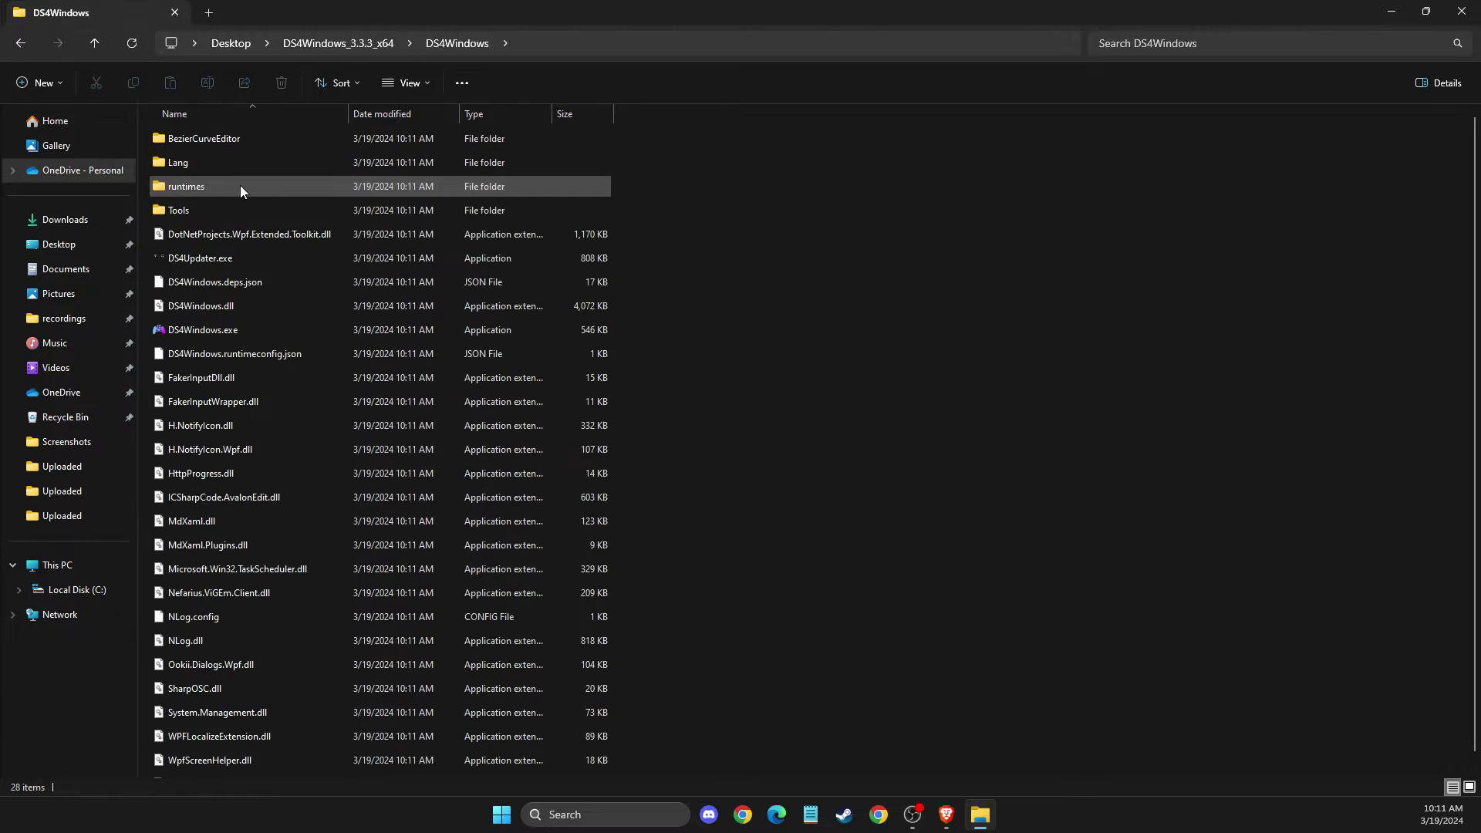
pyautogui.doubleClick(199, 333)
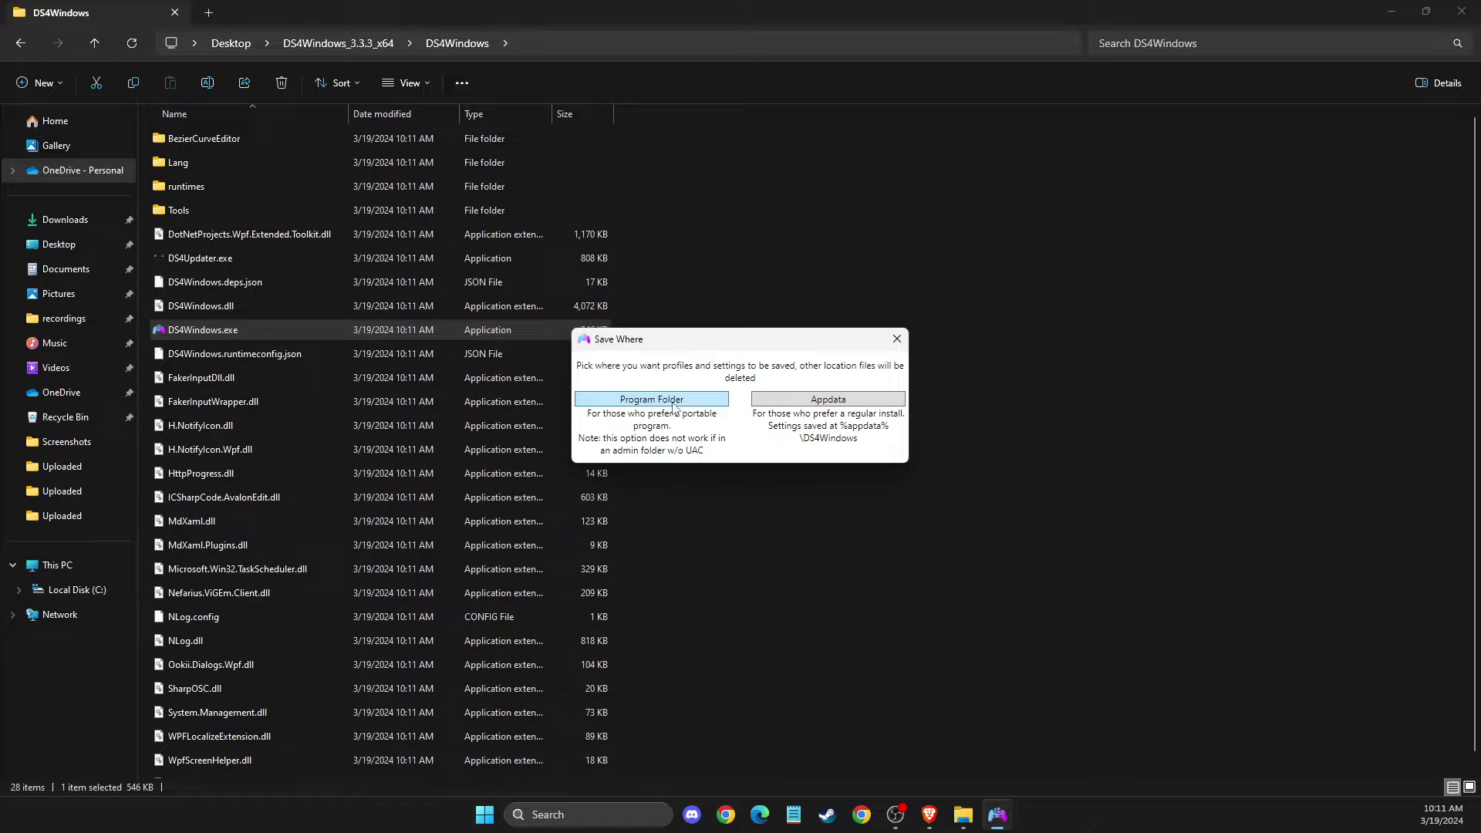
# Store settings in the program folder and enable only DualSense support before closing setup.
pyautogui.click(674, 403)
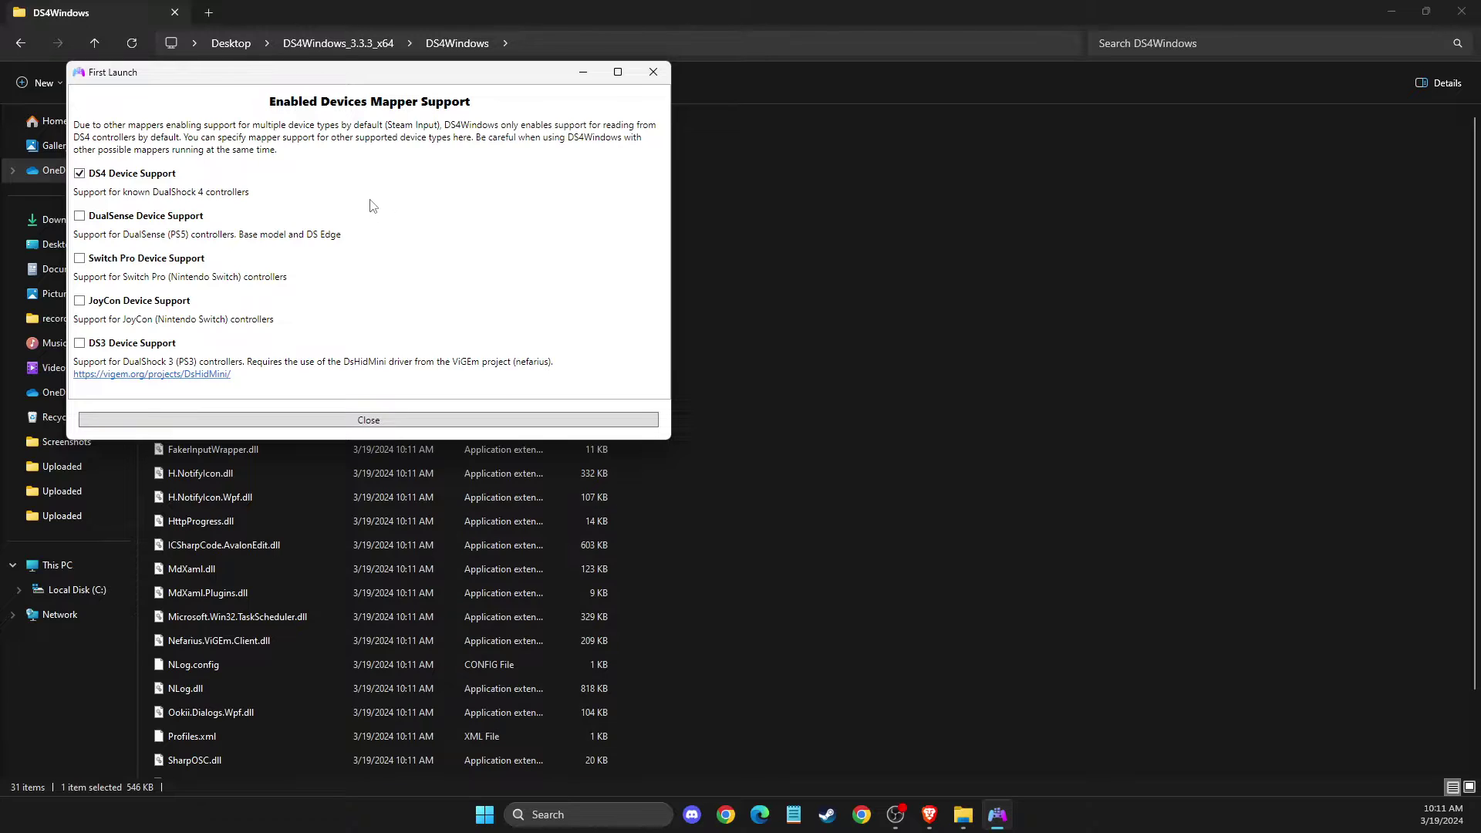
pyautogui.click(80, 173)
pyautogui.click(79, 217)
pyautogui.click(357, 422)
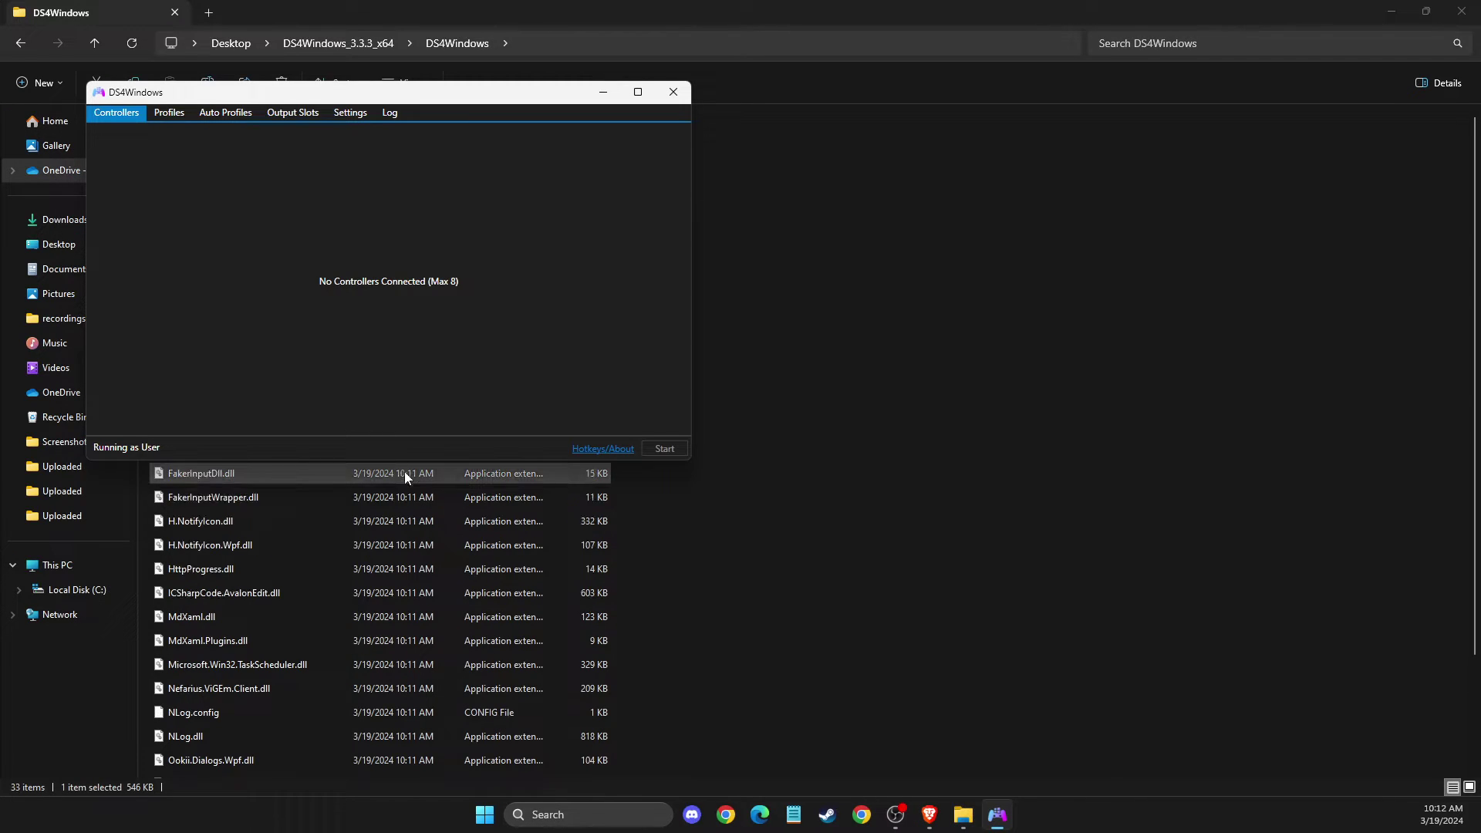
# Move the DS4Windows window and select the Bluetooth DualSense entry at 100% battery.
pyautogui.moveTo(299, 92)
pyautogui.mouseDown()
pyautogui.moveTo(417, 127)
pyautogui.moveTo(441, 159)
pyautogui.mouseUp()
pyautogui.click(308, 220)
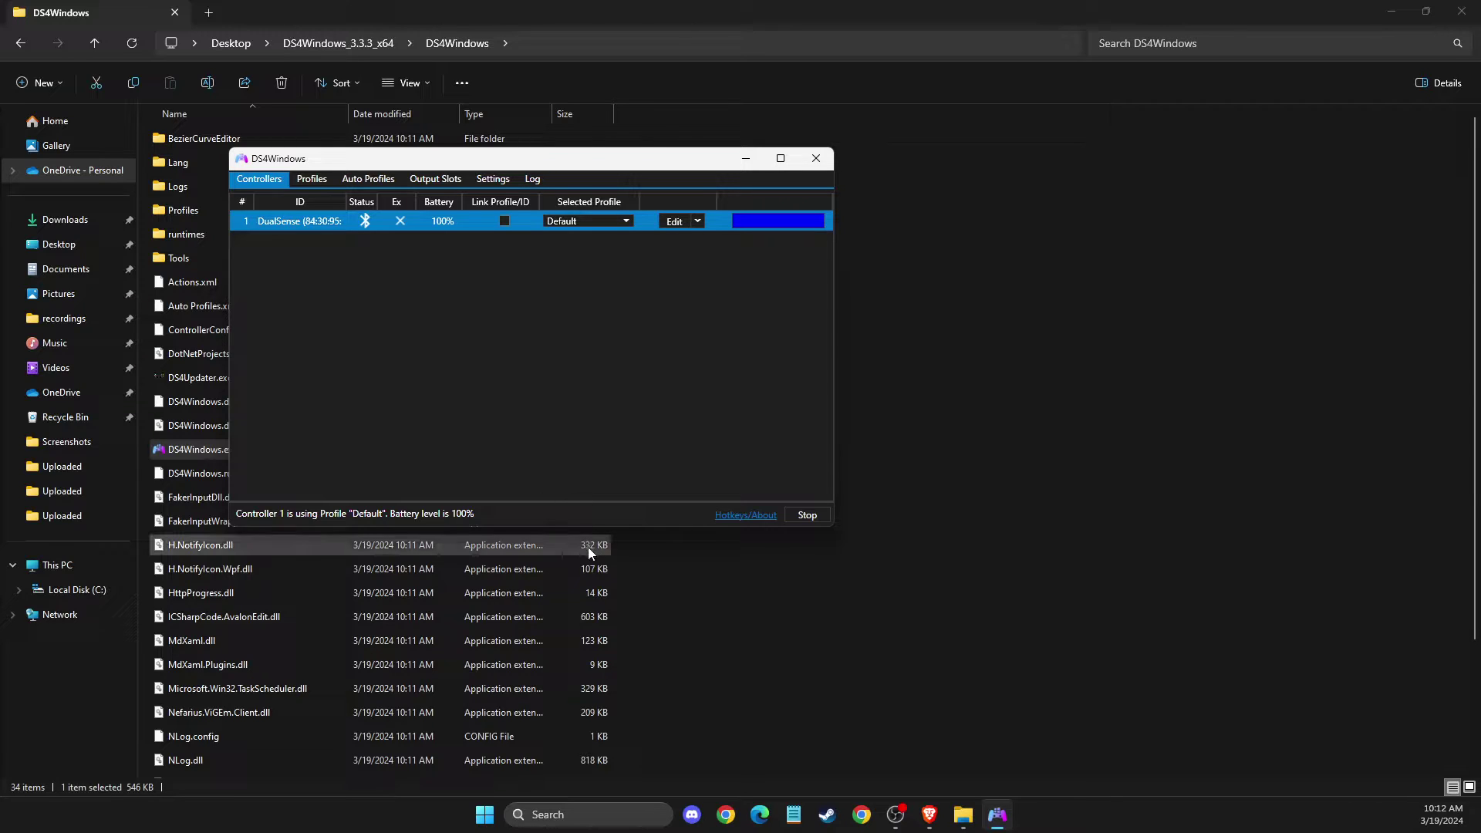
# Open Bluetooth & devices settings and remove the DualSense Wireless Controller.
pyautogui.click(563, 815)
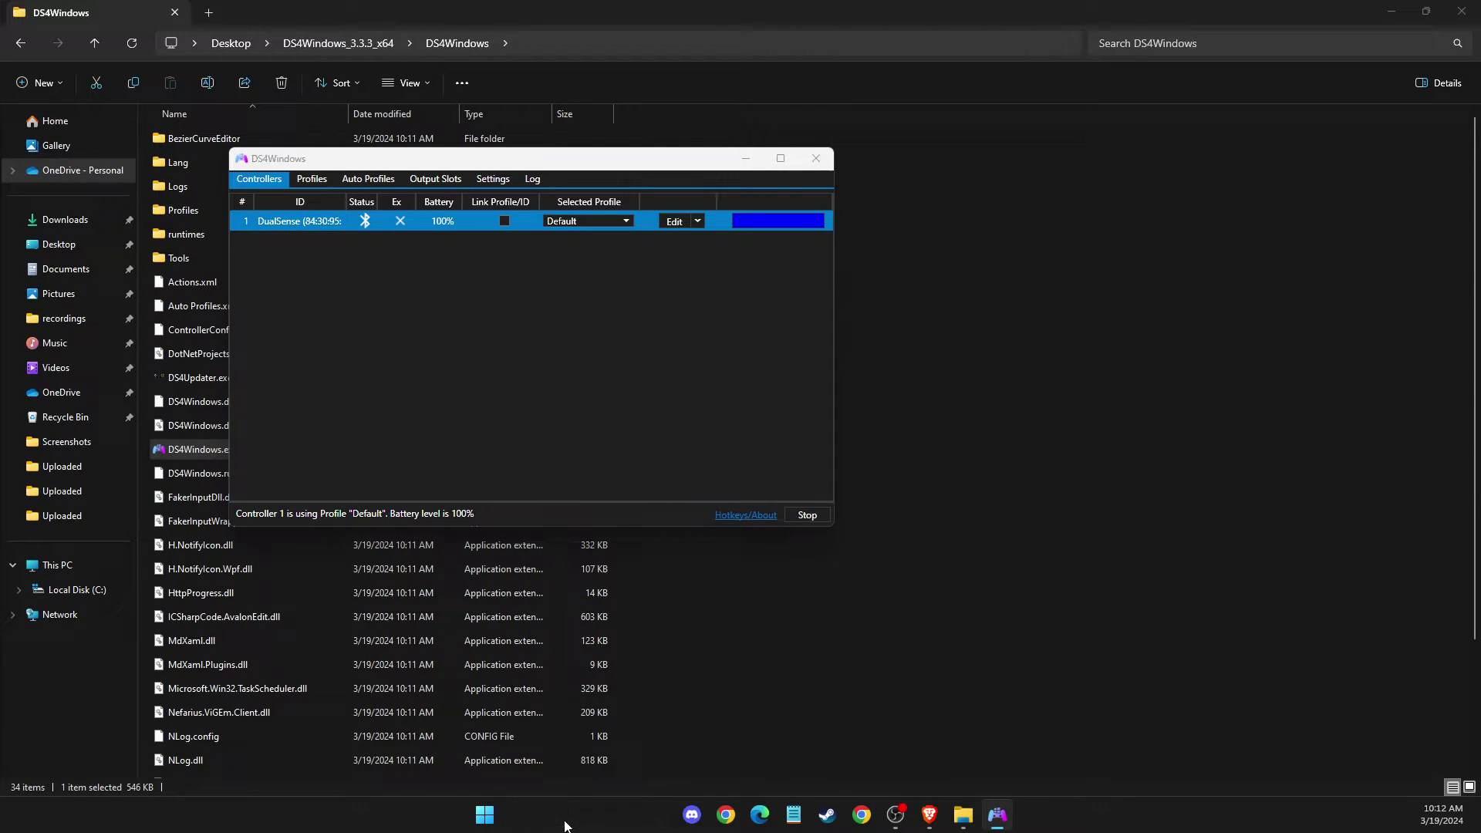
pyautogui.write('BLUE')
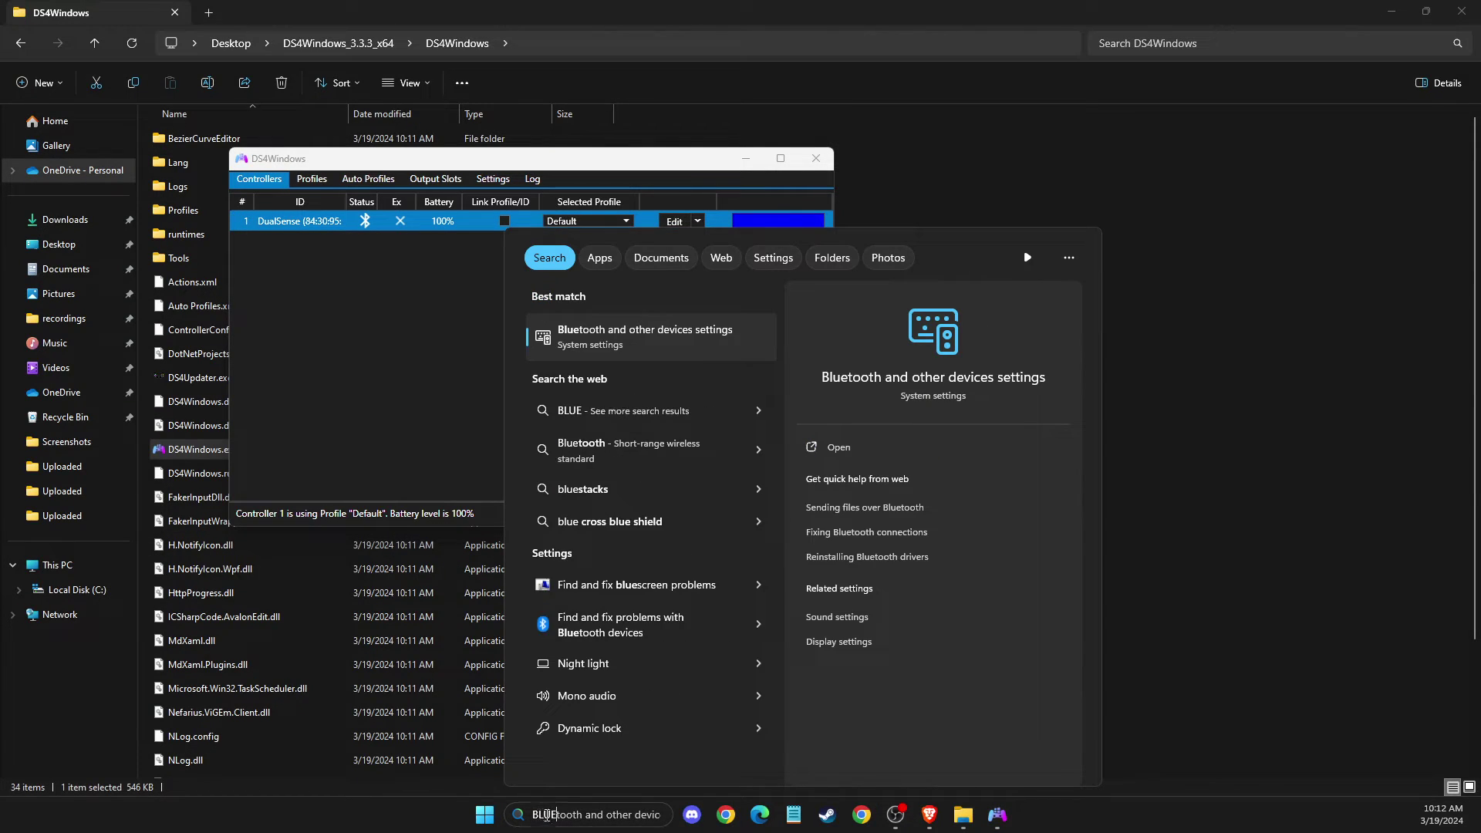
pyautogui.click(582, 341)
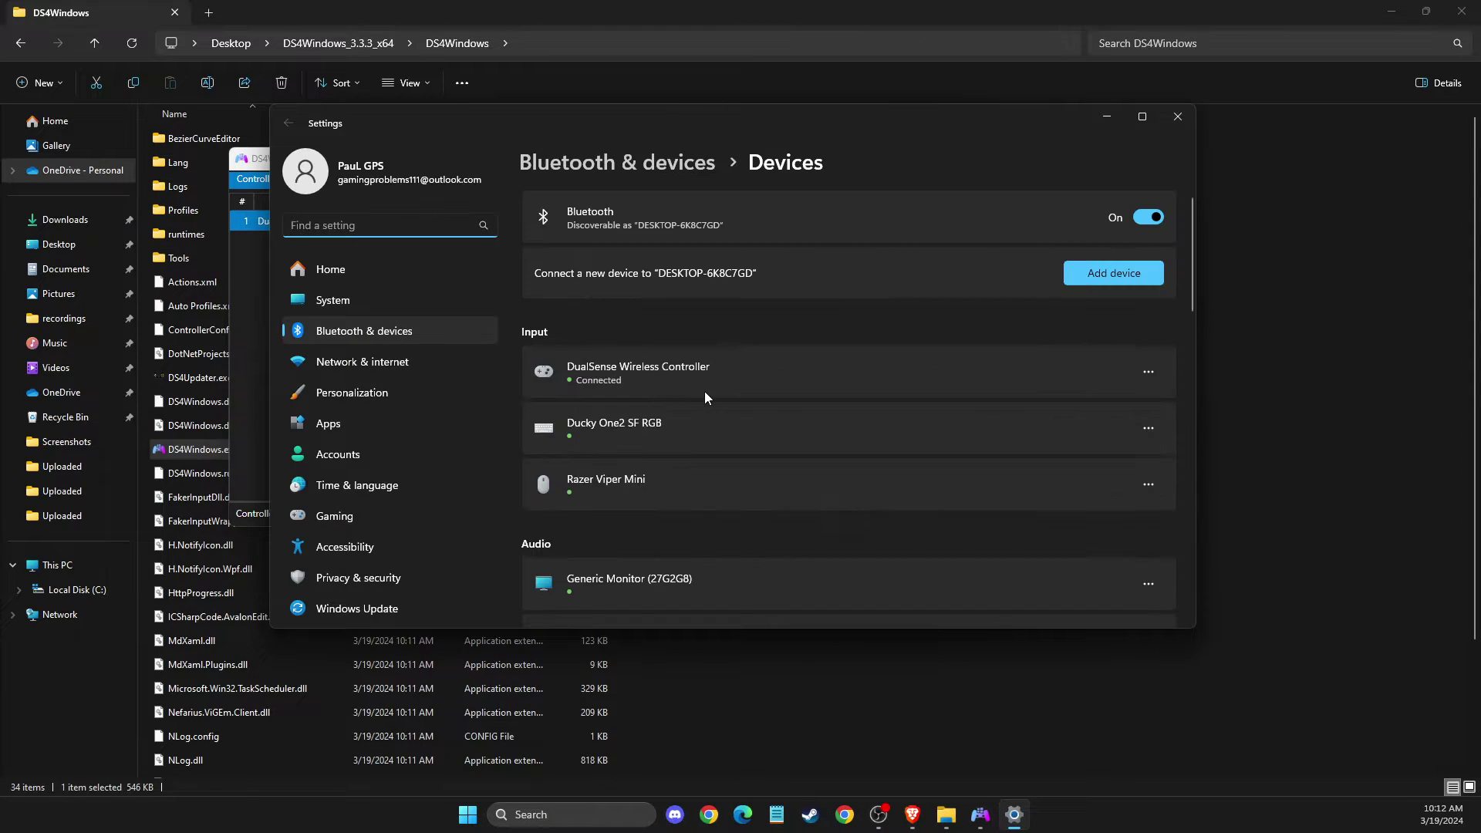
pyautogui.click(1152, 383)
pyautogui.click(1133, 338)
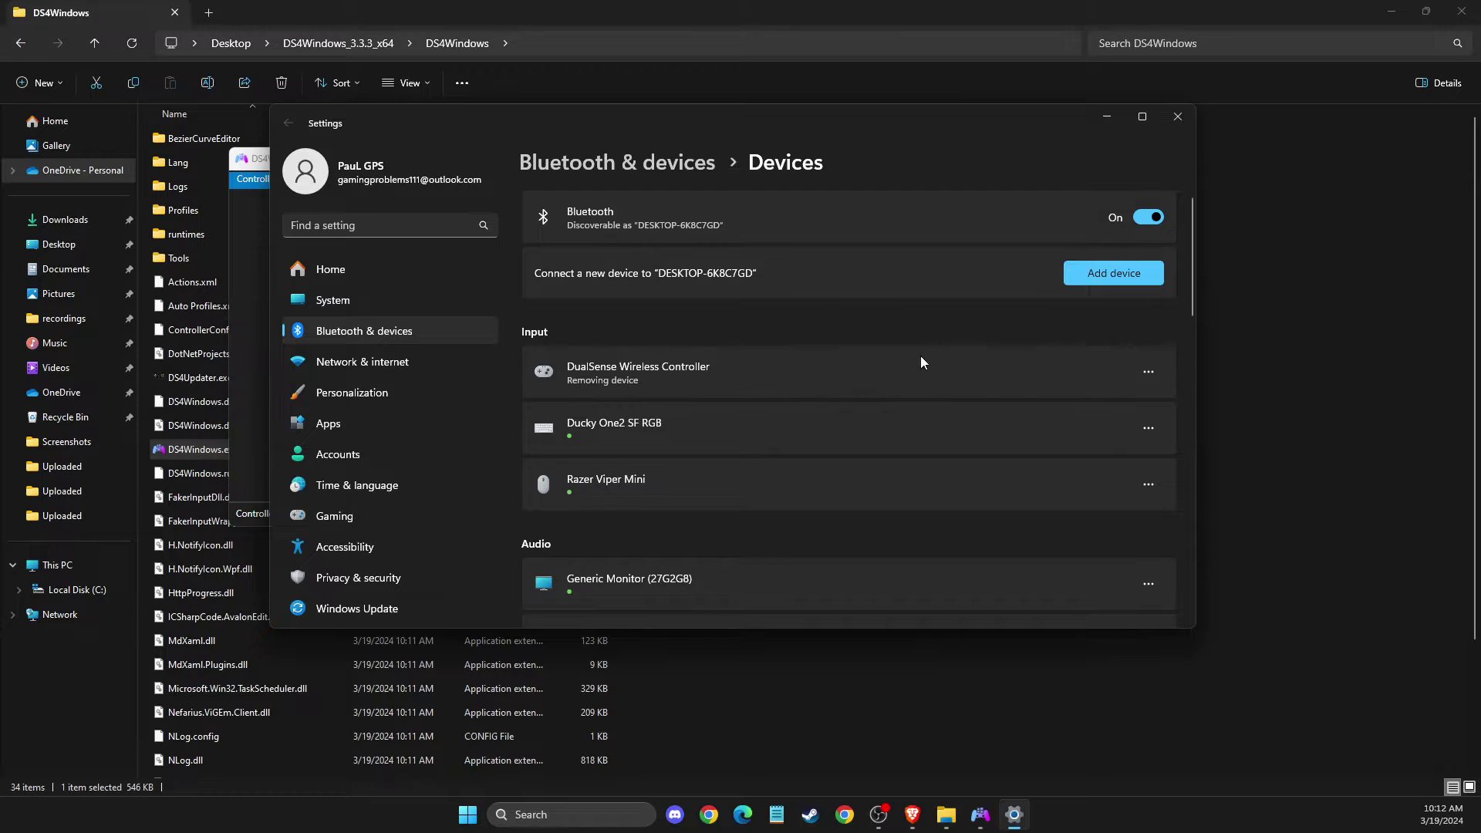
# Re-pair the DualSense Wireless Controller over Bluetooth and dismiss the dialog.
pyautogui.click(1096, 274)
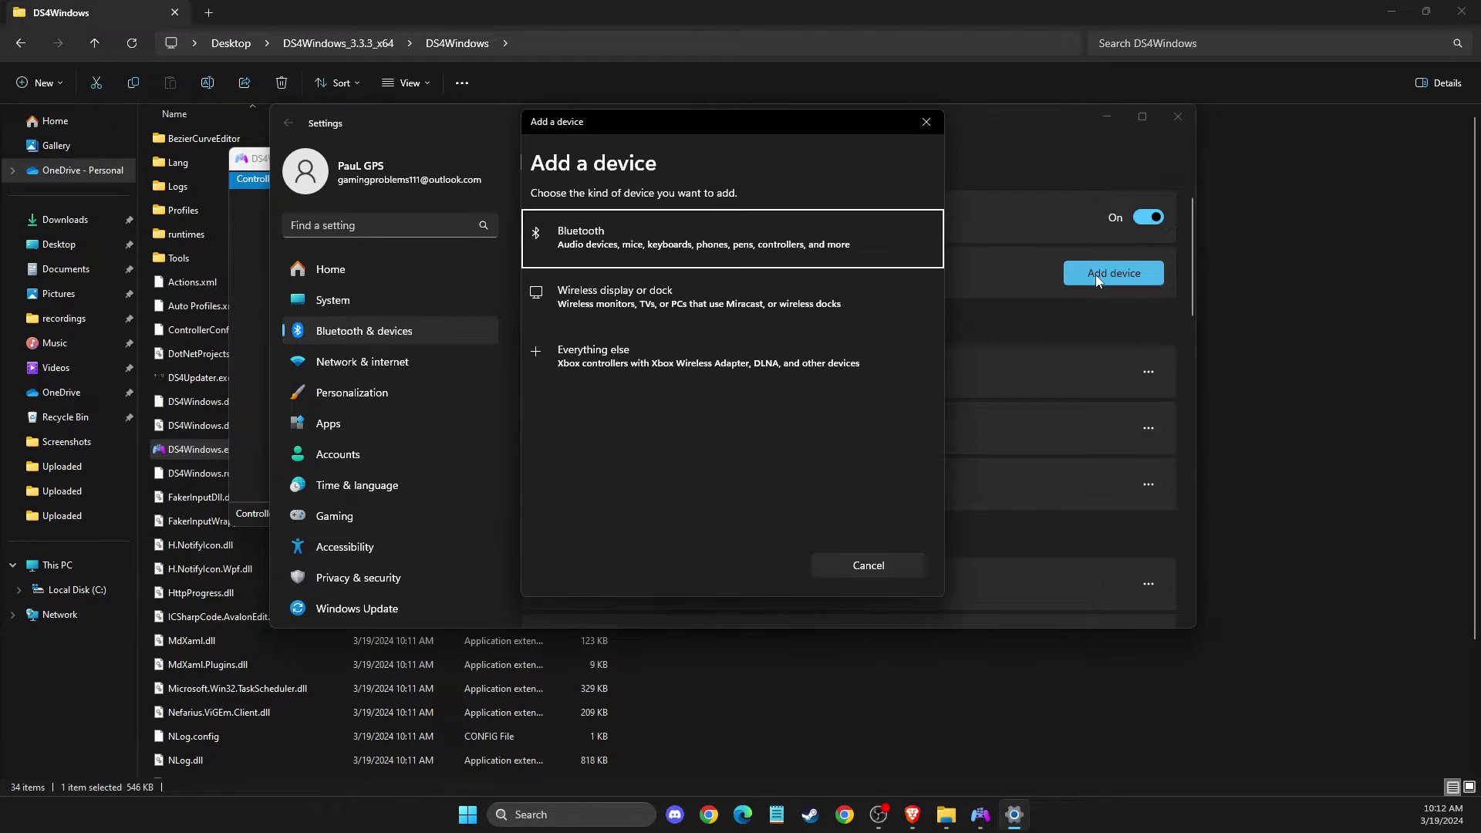
pyautogui.click(608, 240)
pyautogui.click(625, 253)
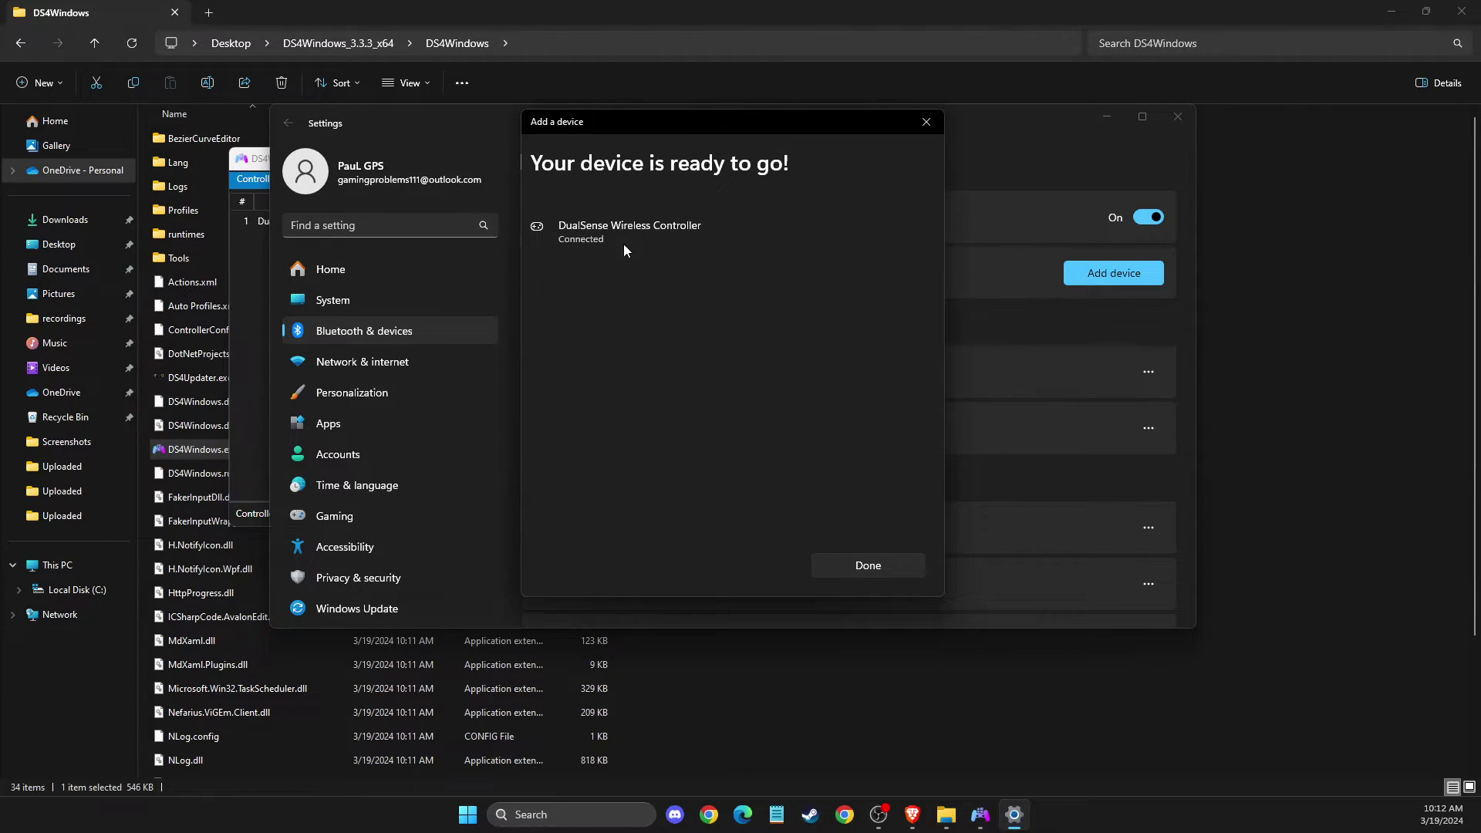
pyautogui.click(868, 565)
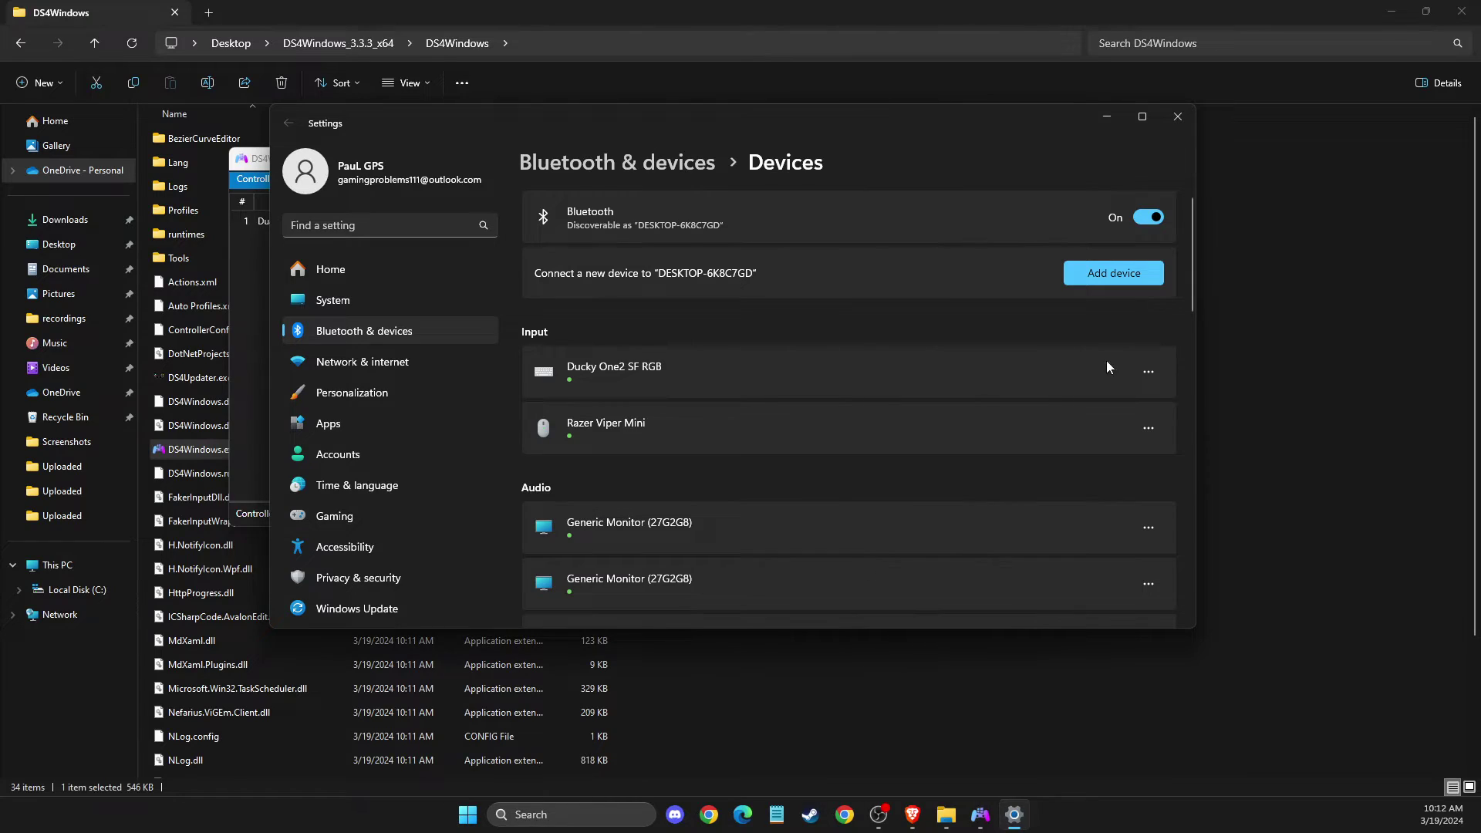
# Close Settings, search Google Images for 'PS5 CONTROLLER' in Brave, and preview the Amazon result.
pyautogui.click(1178, 117)
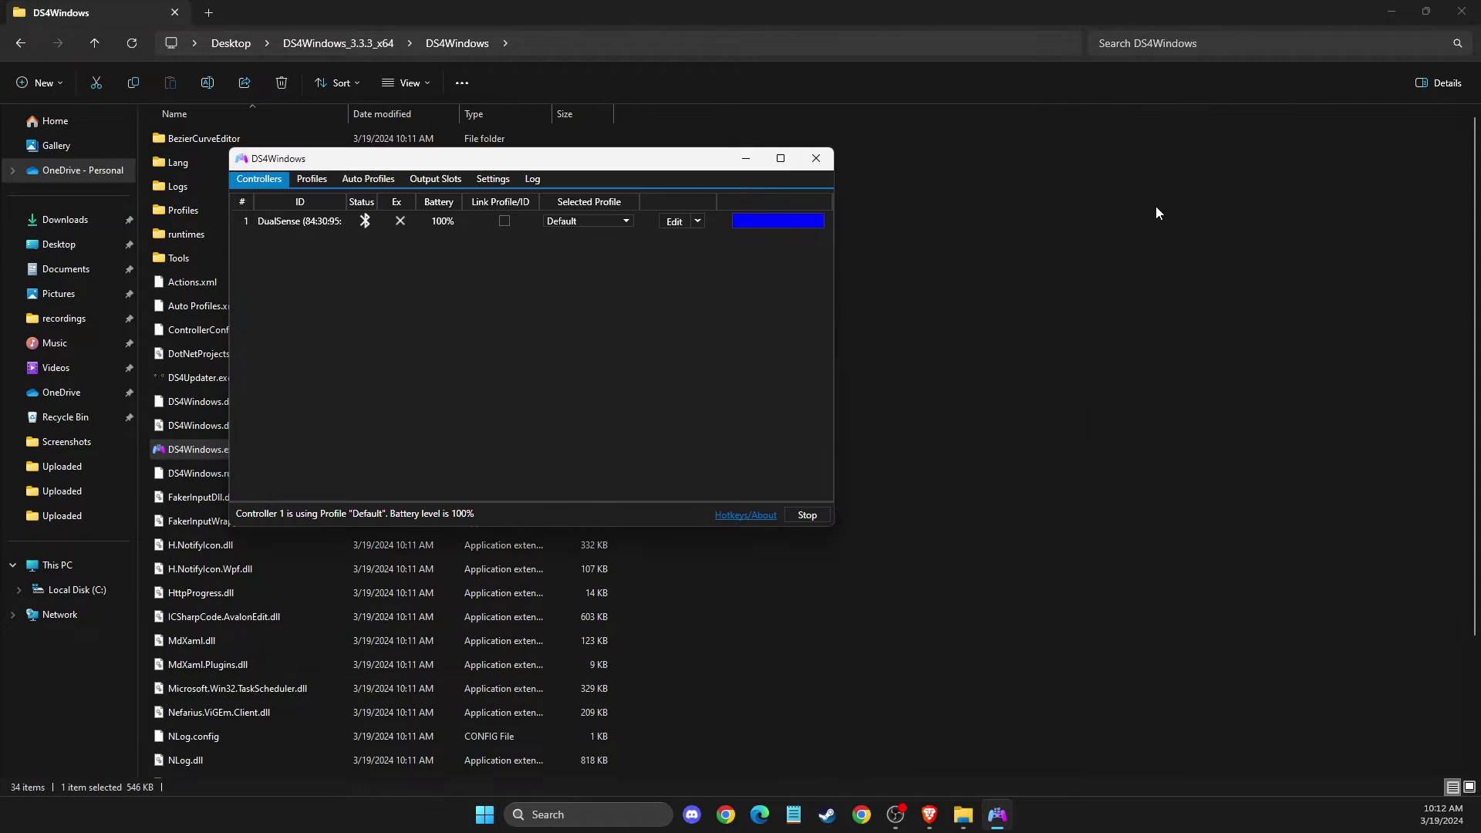
pyautogui.click(929, 824)
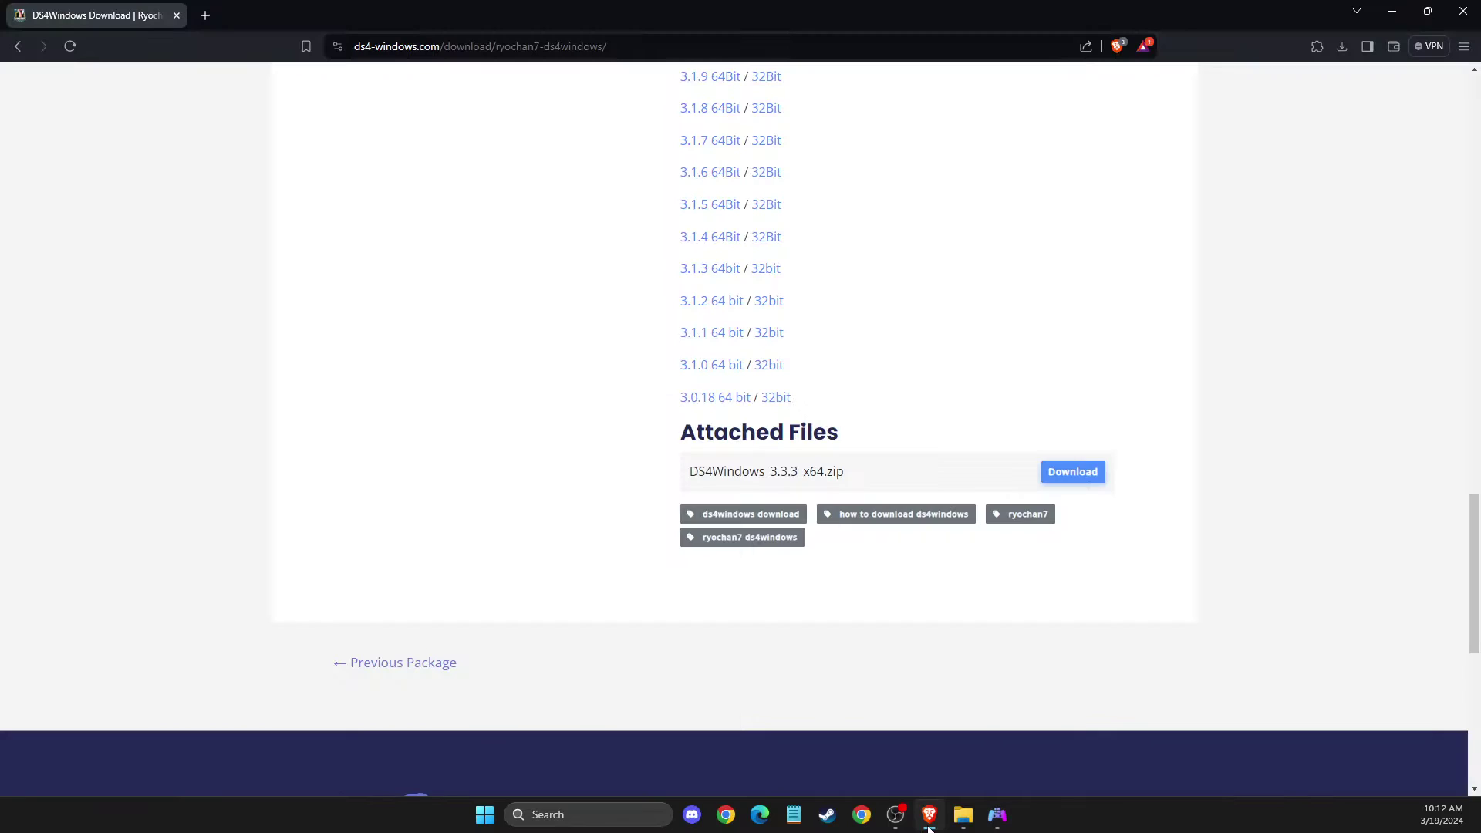
pyautogui.click(463, 50)
pyautogui.write('PS5 CPNT')
pyautogui.press('BackSpace')
pyautogui.press('BackSpace')
pyautogui.press('BackSpace')
pyautogui.write('ONTOLLER')
pyautogui.press('Return')
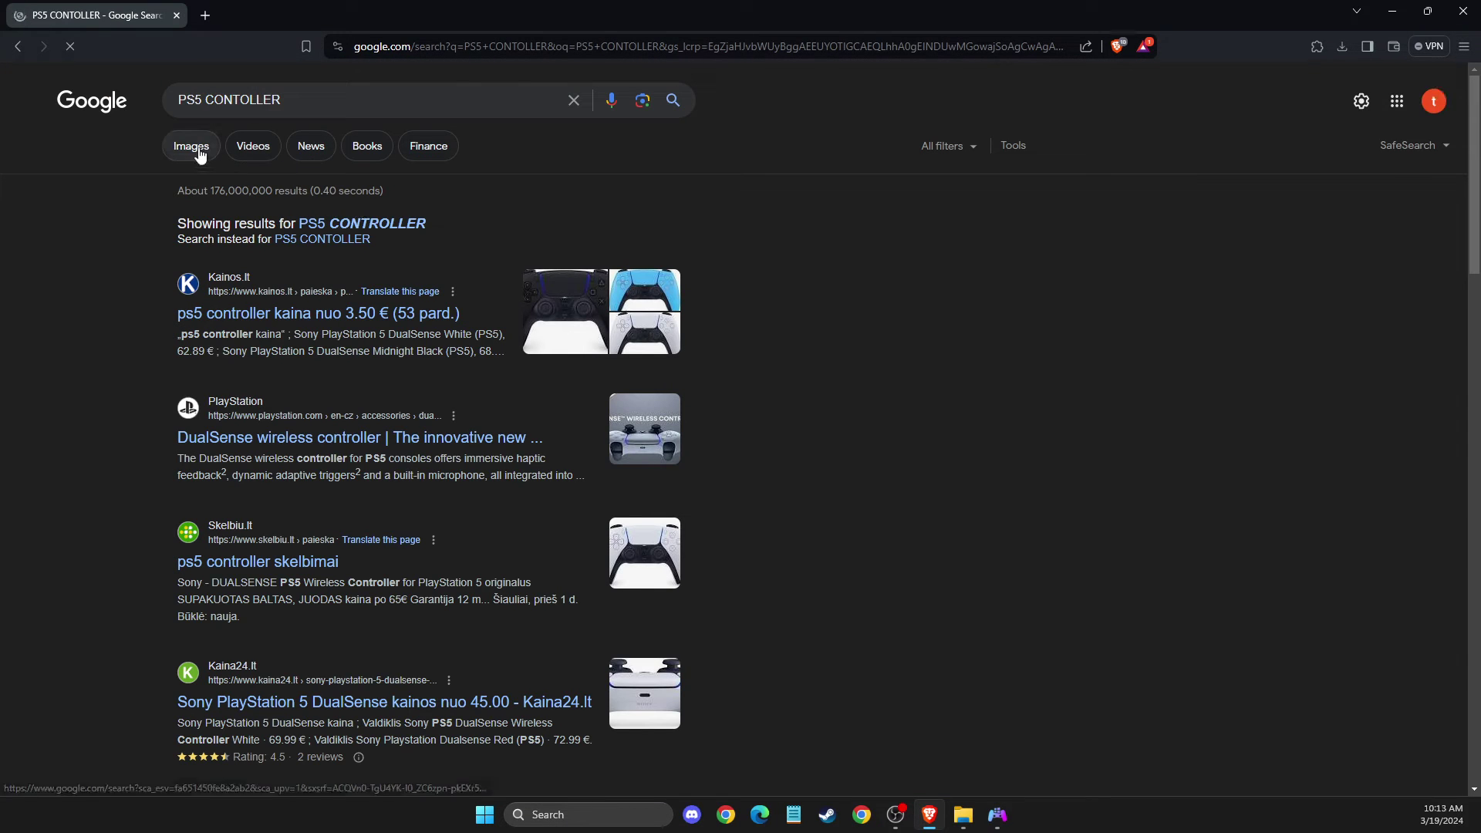
pyautogui.click(191, 148)
pyautogui.click(119, 311)
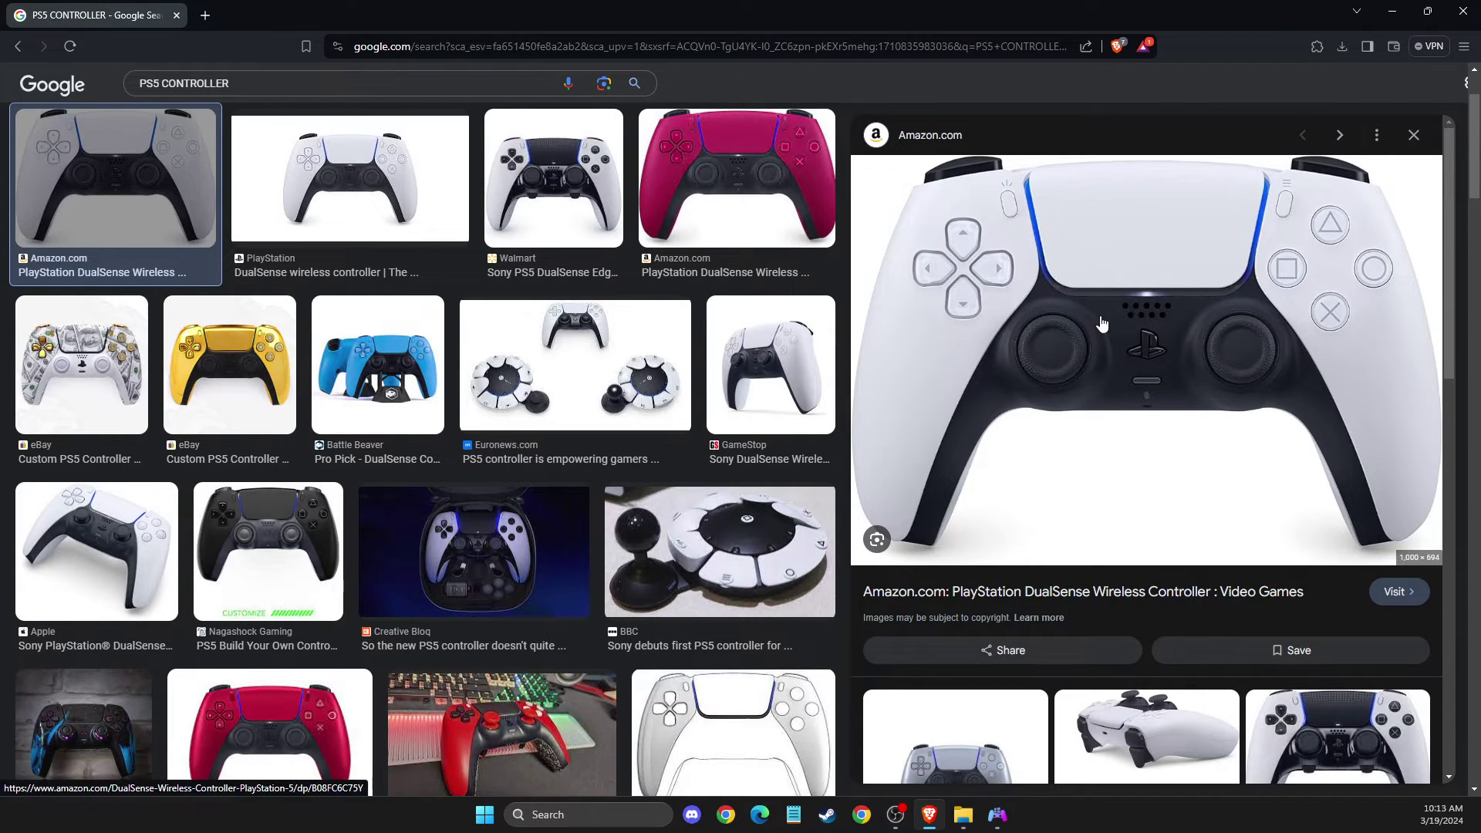
# Minimize Brave and File Explorer, then nudge the DS4Windows window slightly right.
pyautogui.click(1393, 10)
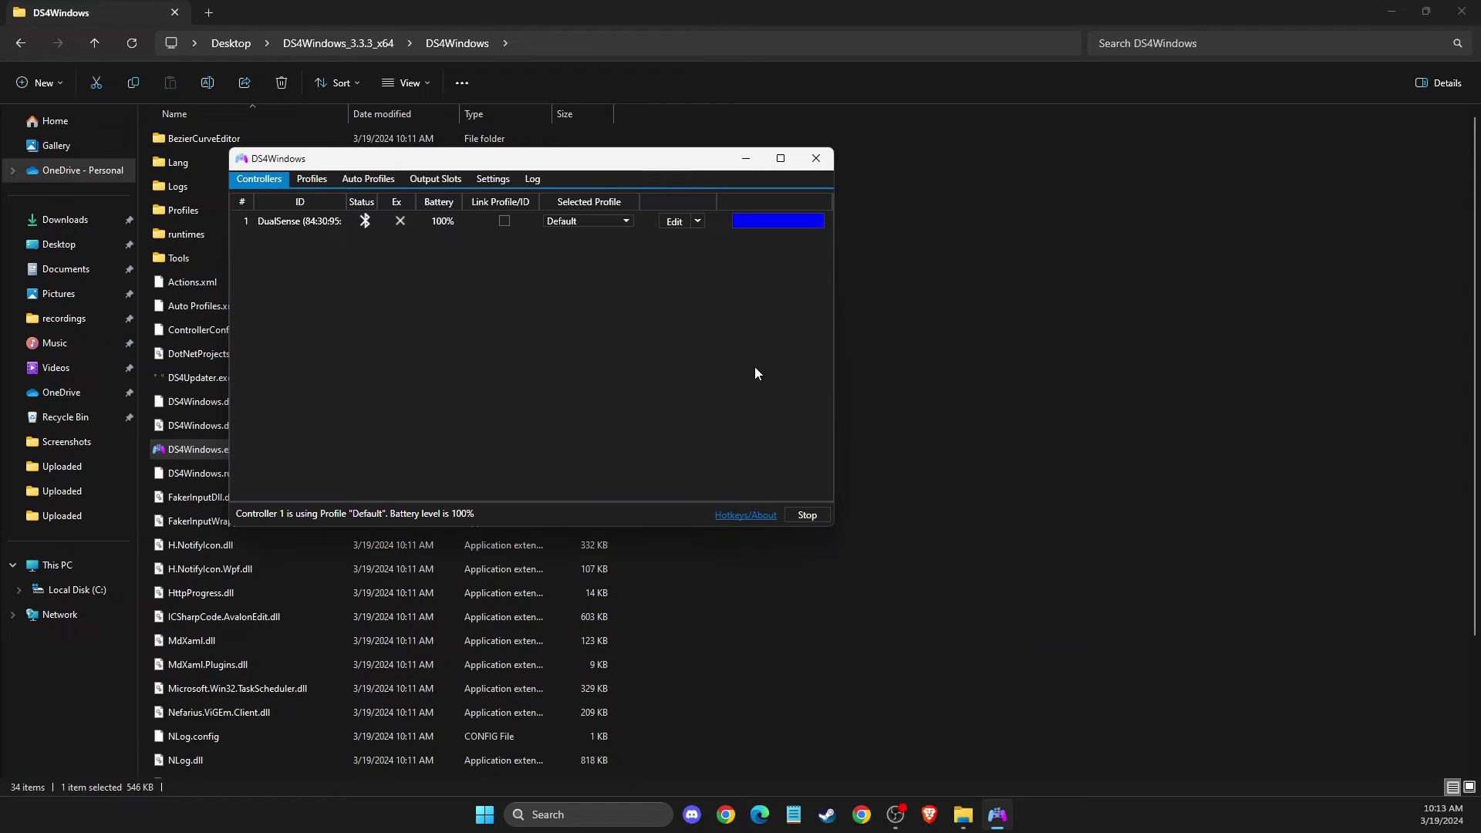
pyautogui.click(1396, 10)
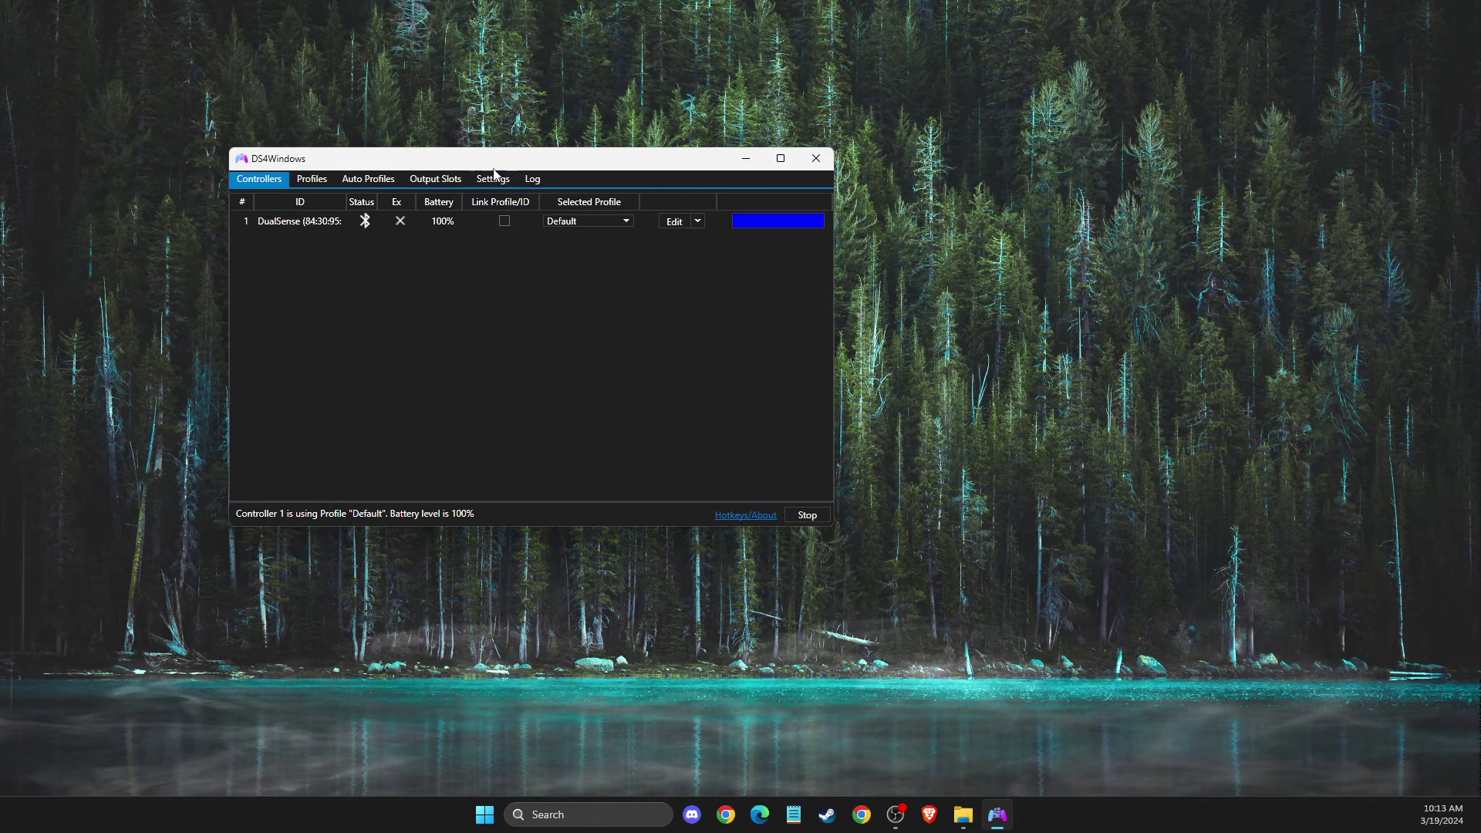
pyautogui.moveTo(486, 158); pyautogui.dragTo(567, 159)
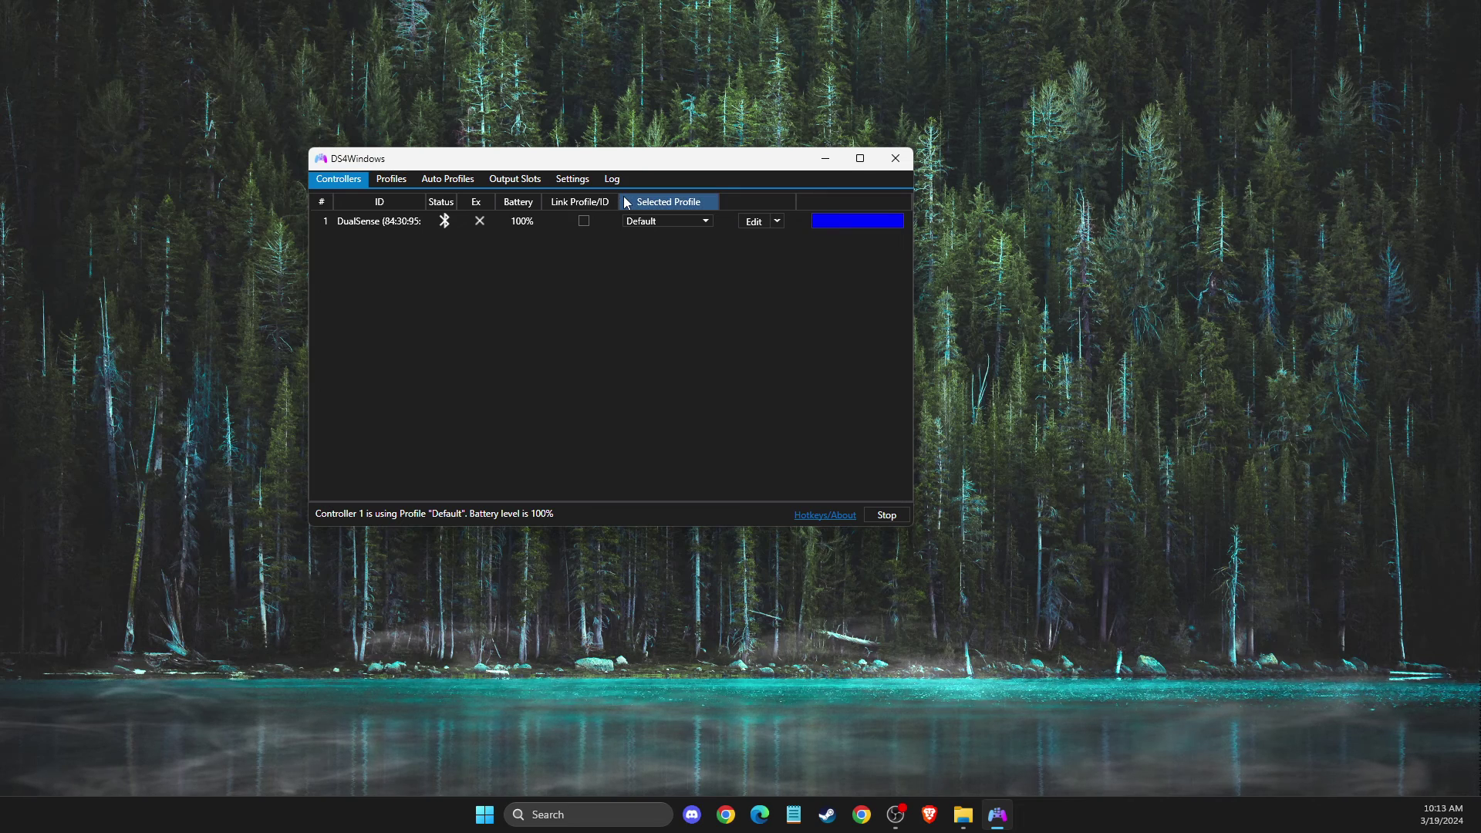